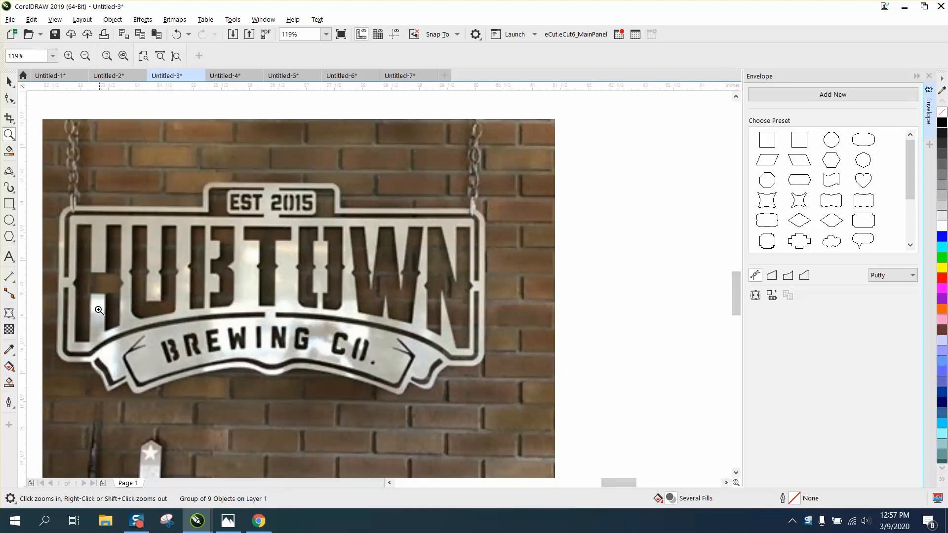
- Trace the sign's main panel with a rectangle about 7.35 by 2.54 inches, widening it to reach the frame's left edge
click(13, 207)
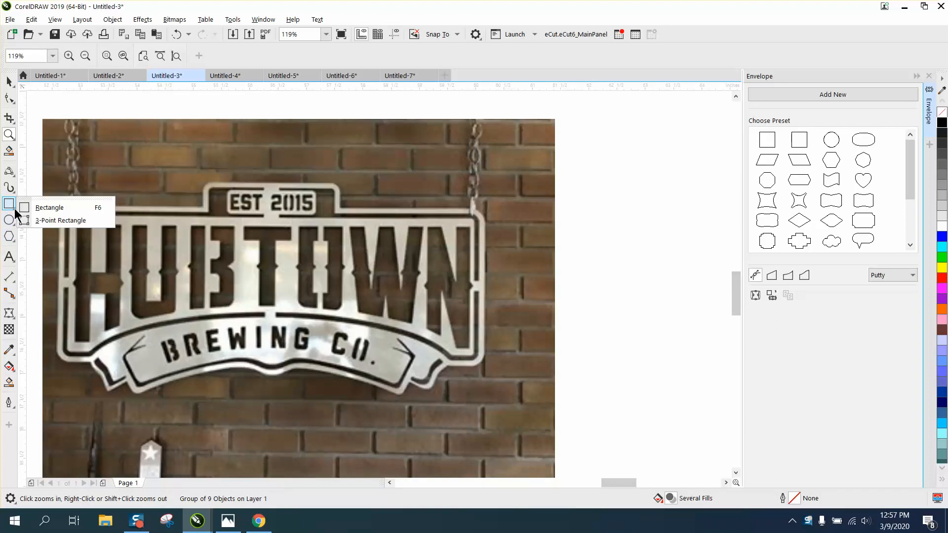
click(29, 209)
mouse_move(71, 215)
mouse_down()
mouse_move(124, 349)
mouse_move(477, 358)
mouse_up()
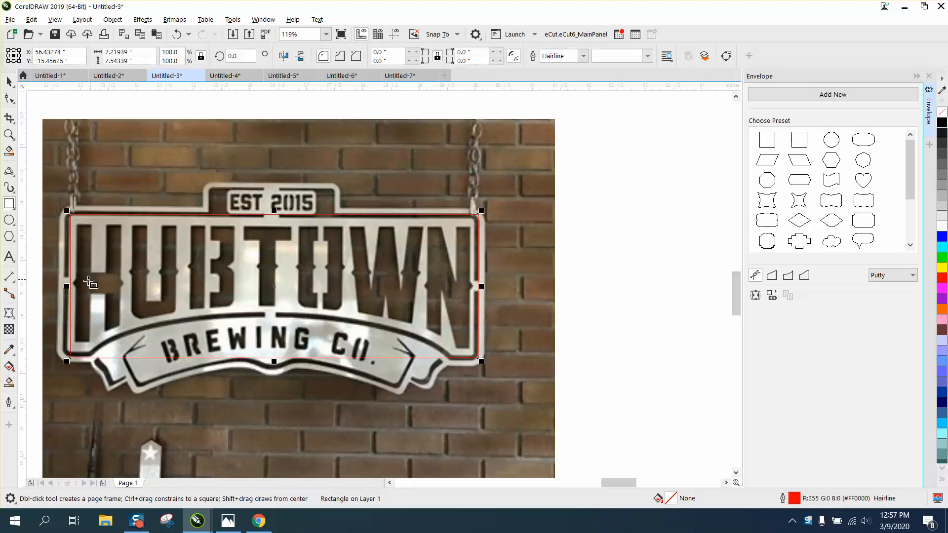
drag(67, 287, 59, 287)
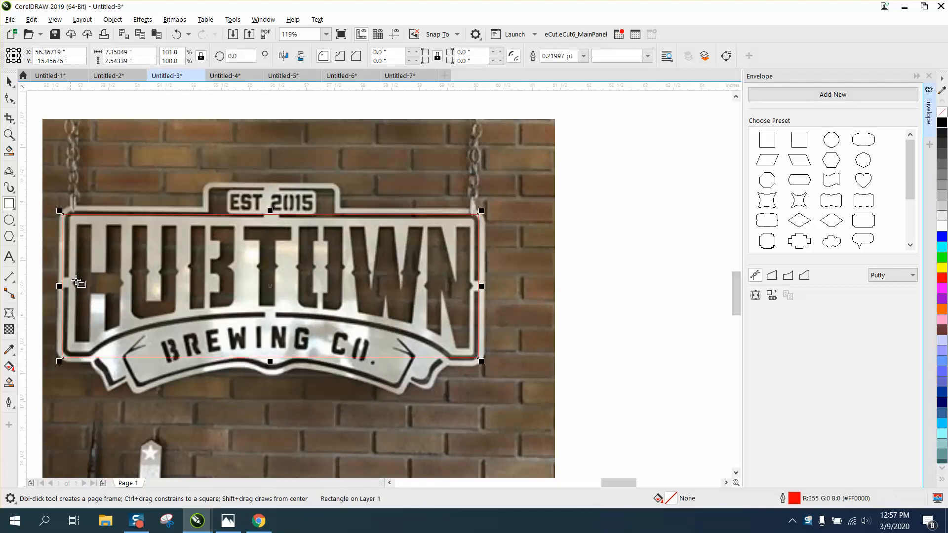
- Round all four corners of the rectangle to a 0.21 inch radius
click(417, 51)
click(417, 52)
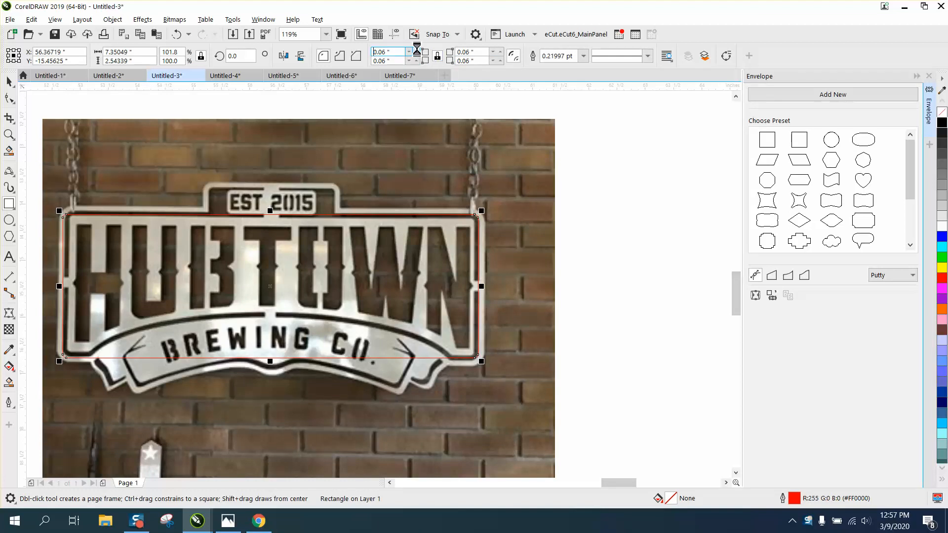
click(416, 51)
click(416, 51)
click(416, 52)
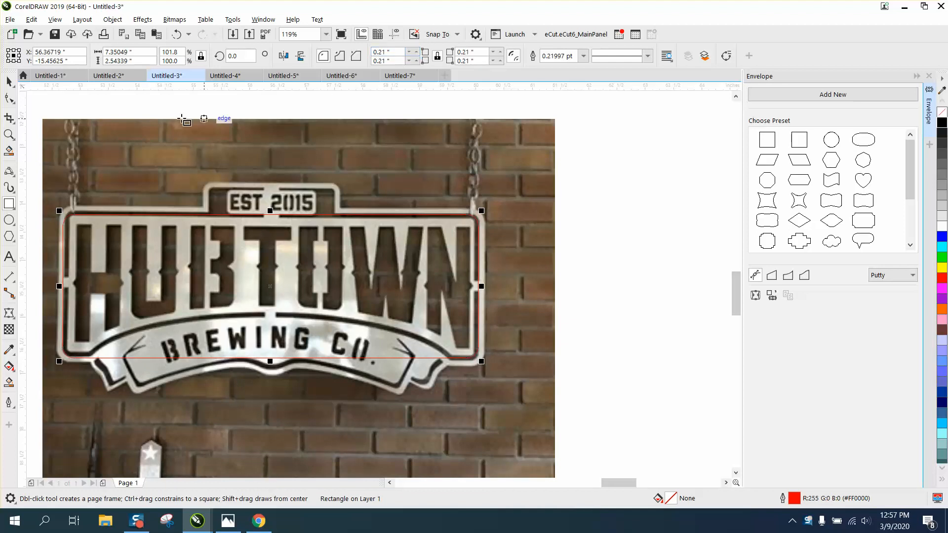
- Draw a 3-point curve along the banner's upper edge, about 6.32 inches wide and 0.72 inch high, ending on the rectangle's lower edge
click(13, 174)
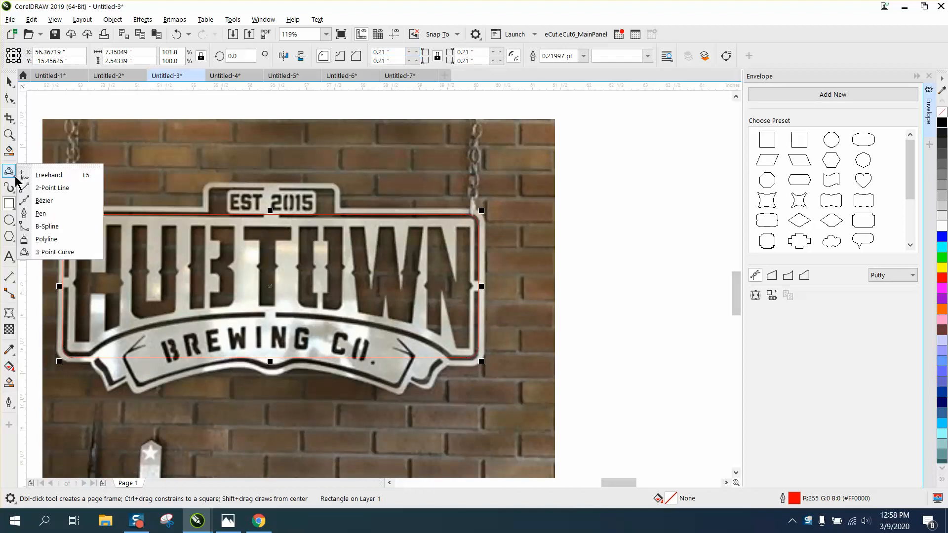
click(58, 251)
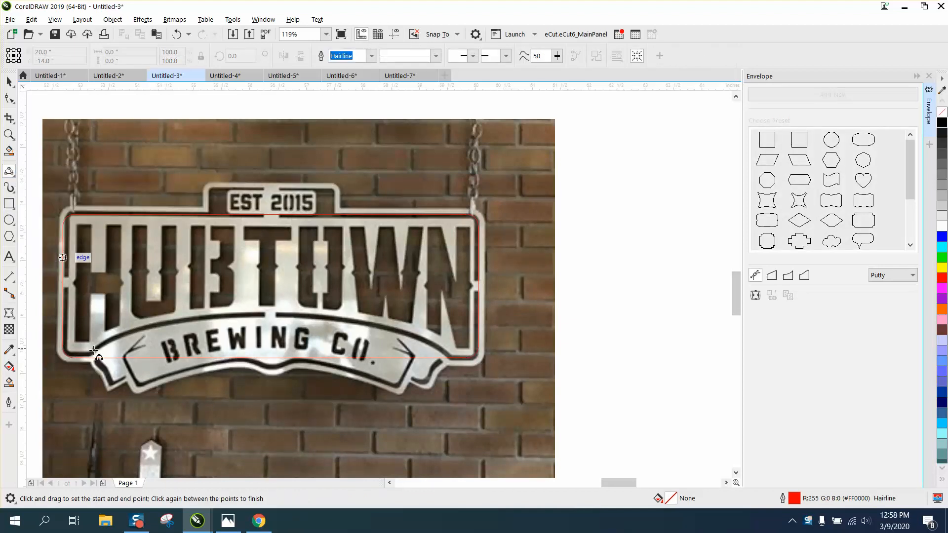
click(9, 134)
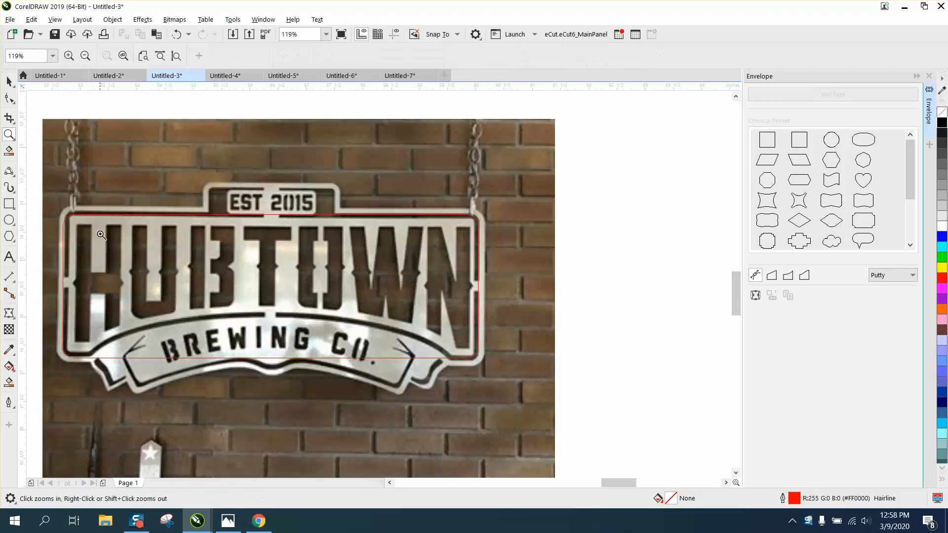
drag(82, 265, 581, 387)
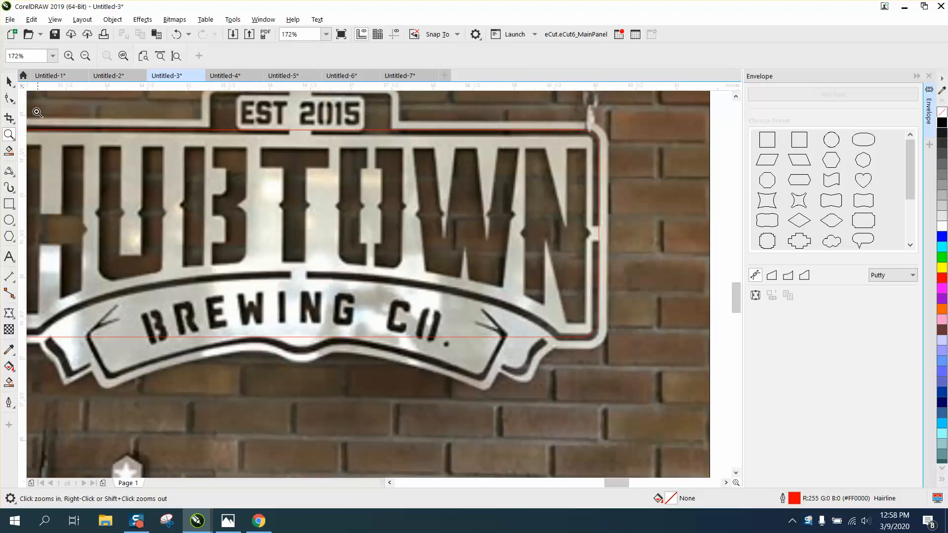
click(13, 174)
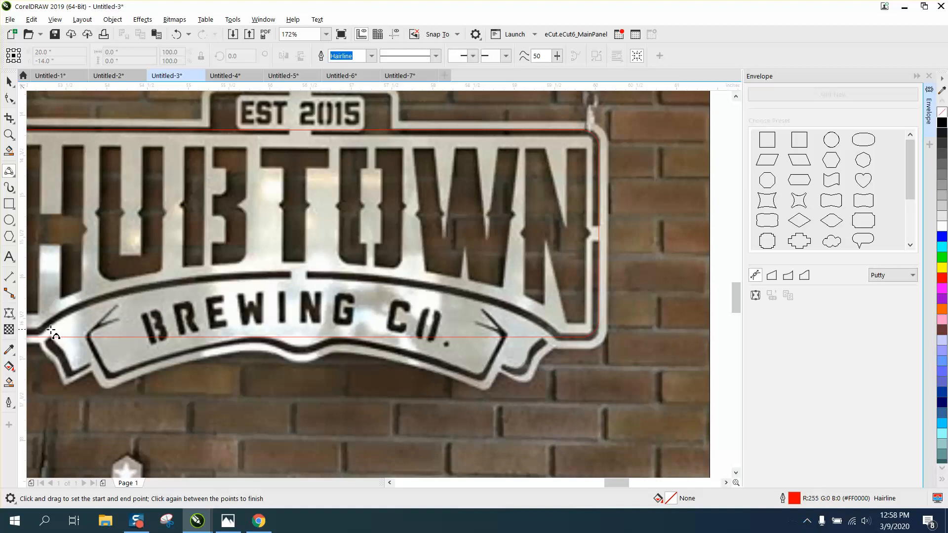
drag(37, 337, 552, 336)
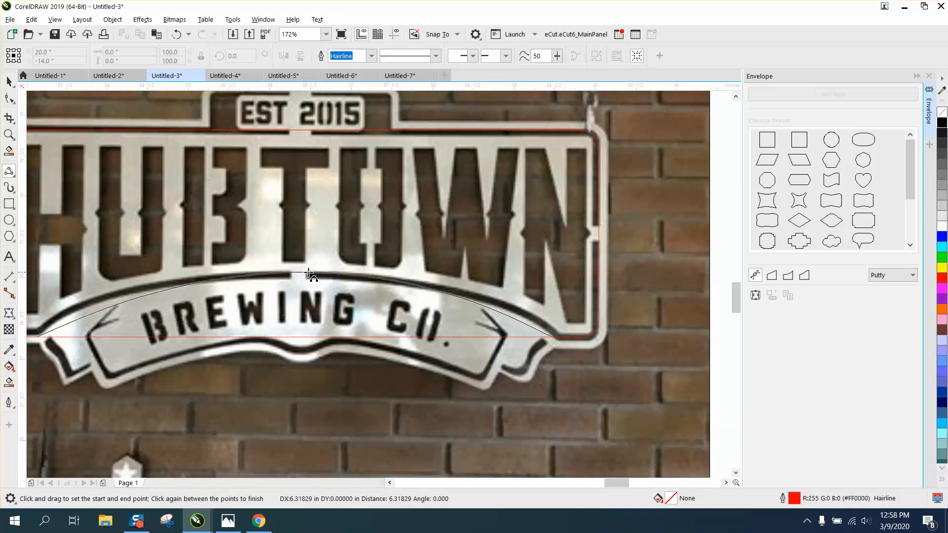
click(292, 279)
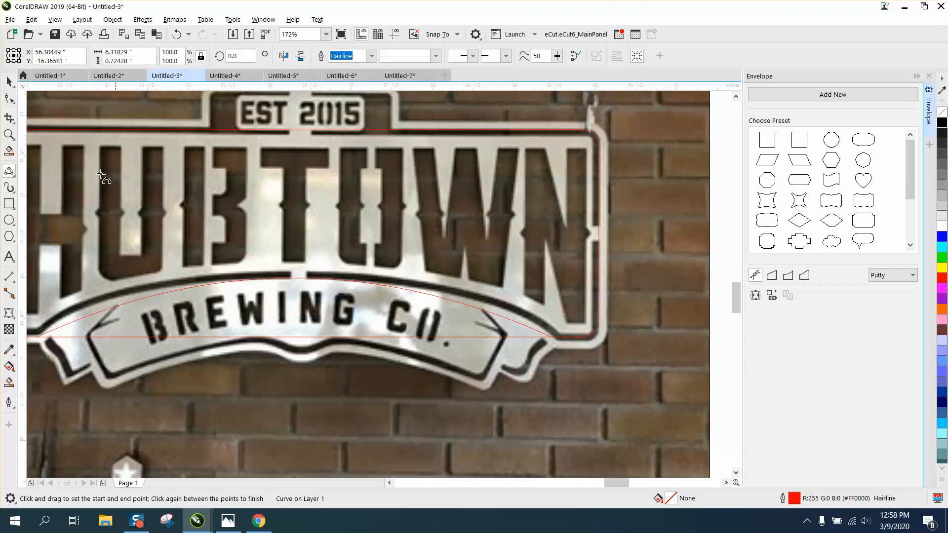
- Reshape the arc by pulling both end-node handles outward so it follows the banner's curved upper edge
click(14, 103)
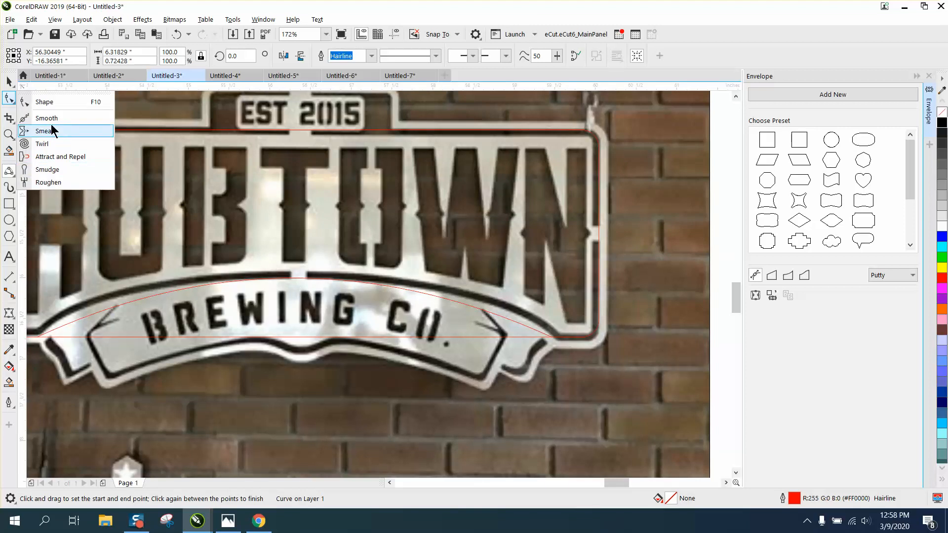
click(45, 102)
click(36, 338)
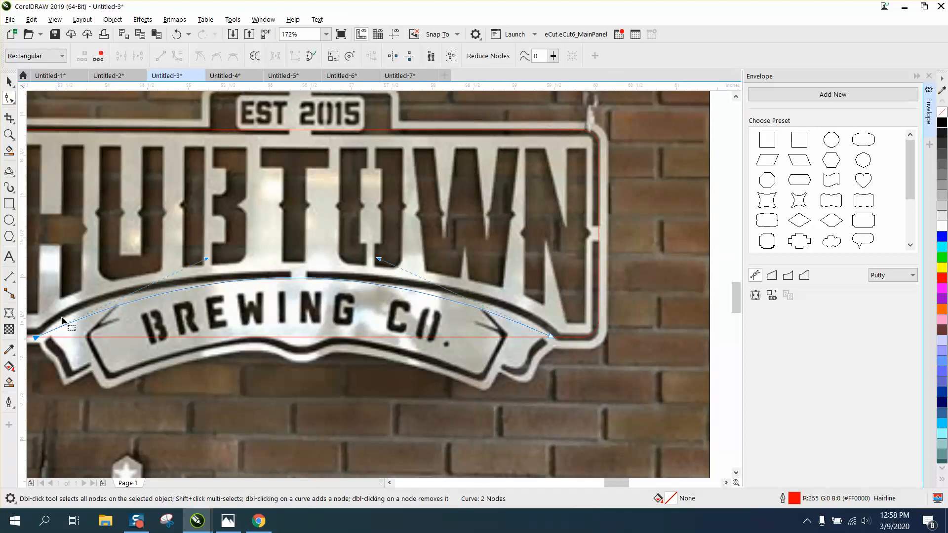
drag(207, 260, 87, 271)
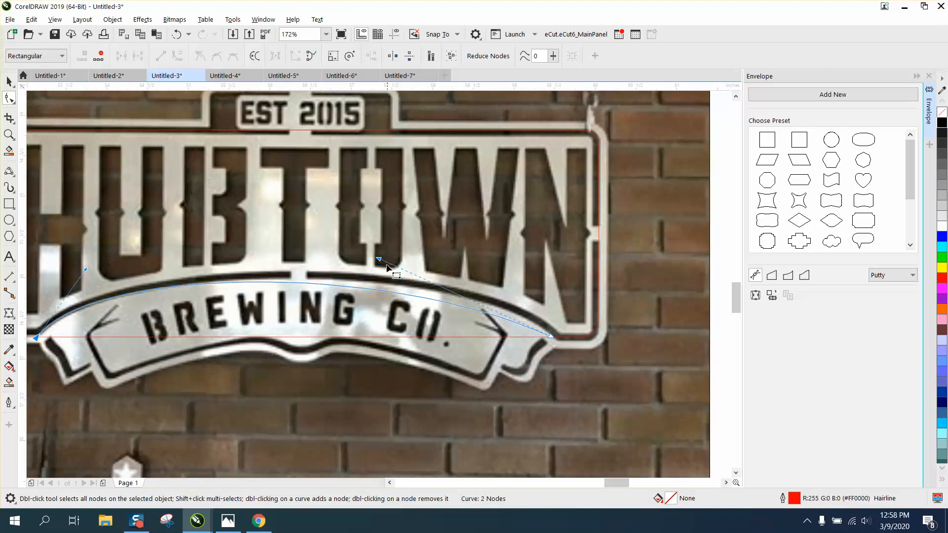
drag(380, 259, 460, 254)
- Move the sign photo 10 inches straight down, clear of the traced rectangle and arc
scroll(317, 282, down, 5)
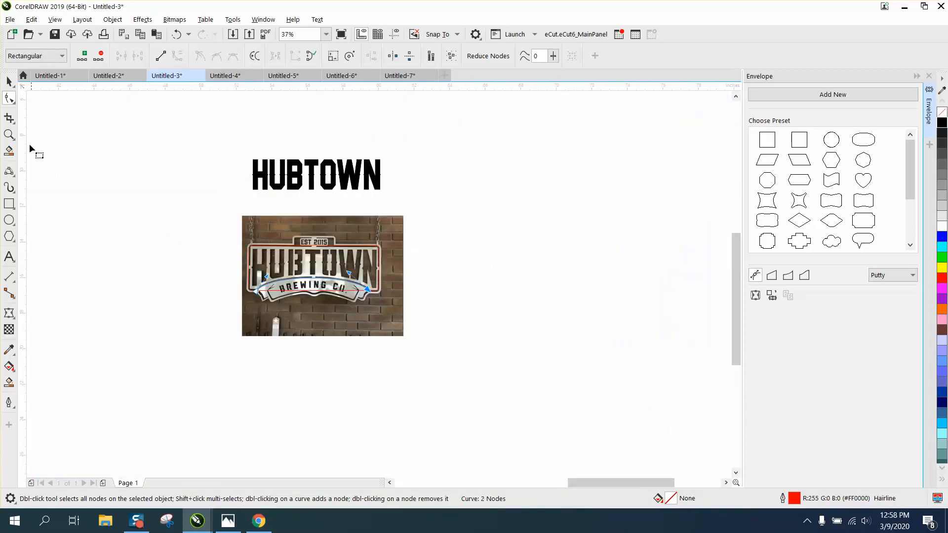
click(9, 82)
click(392, 233)
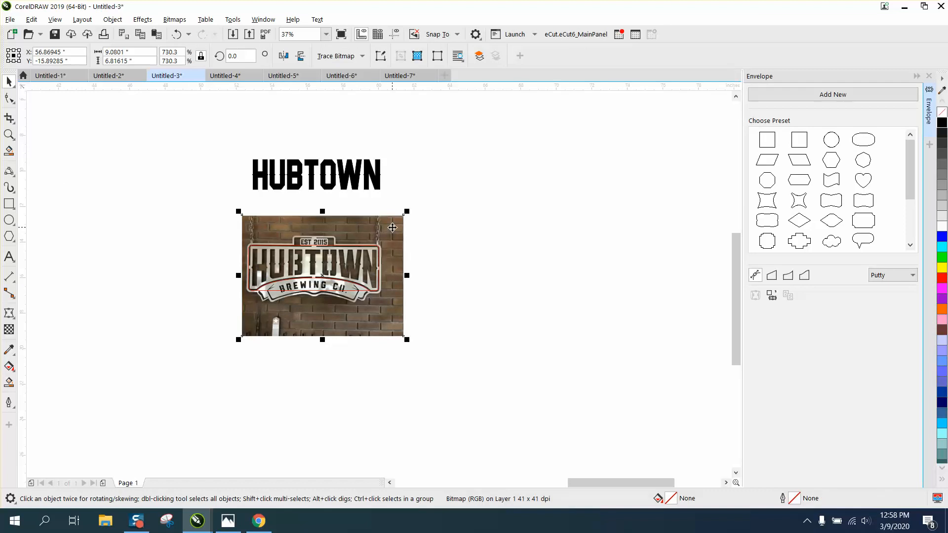
key(Down)
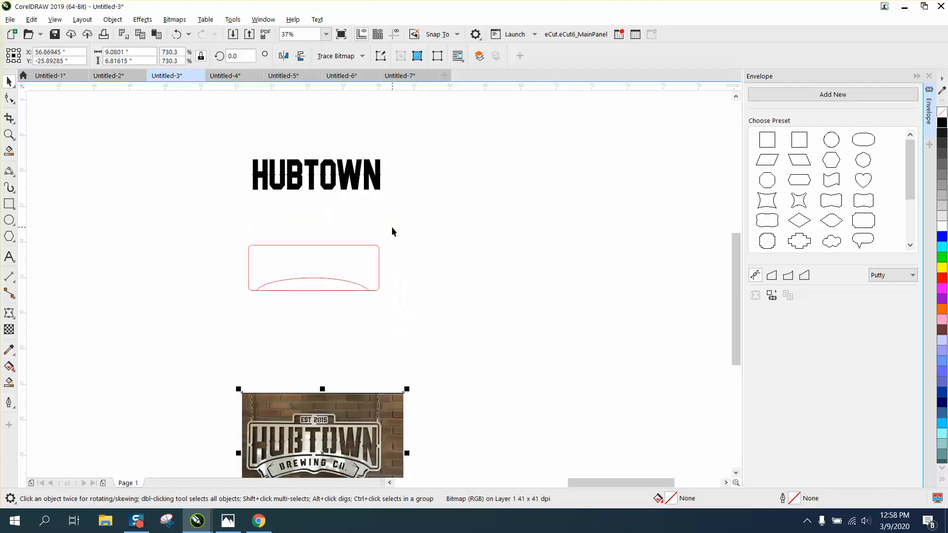
- Smart Fill the region above the arc inside the rectangle and move the resulting shape 10 inches to the right
click(8, 383)
click(316, 266)
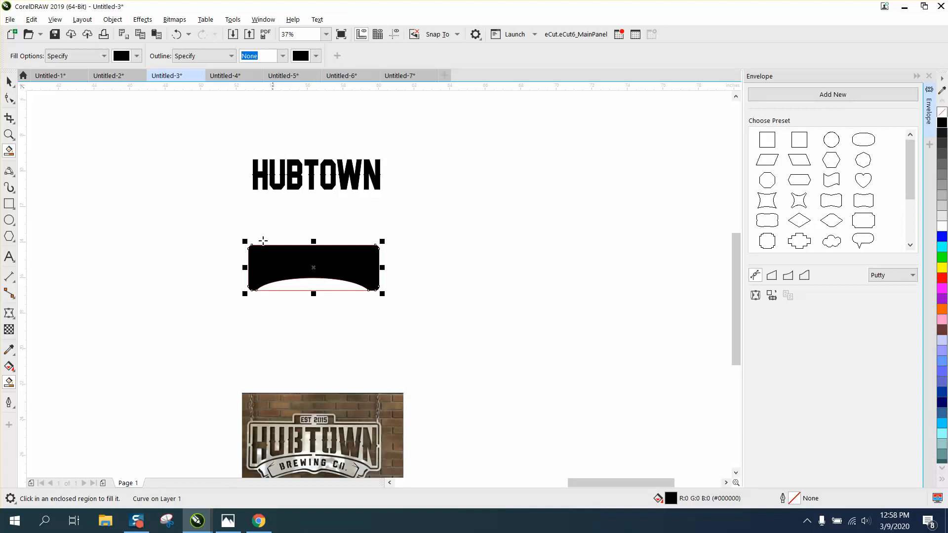
click(9, 82)
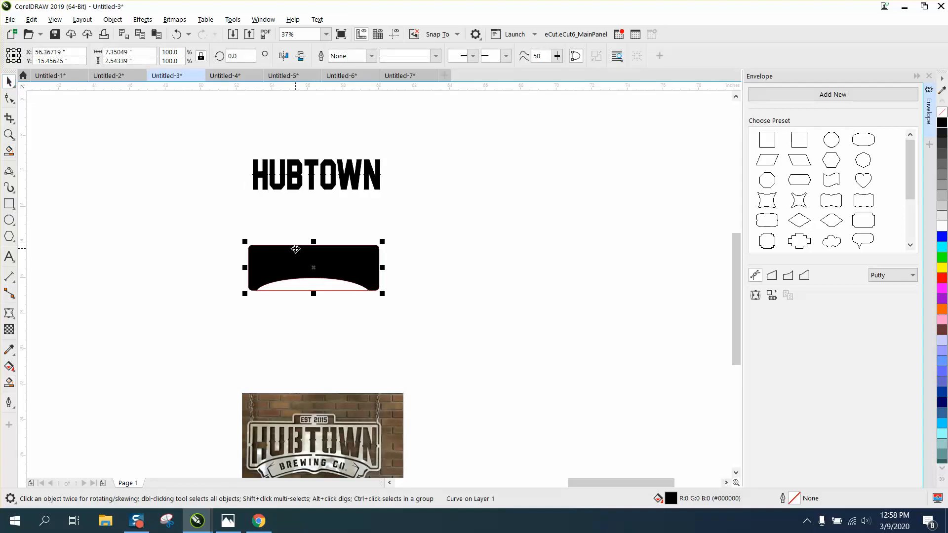
key(Right)
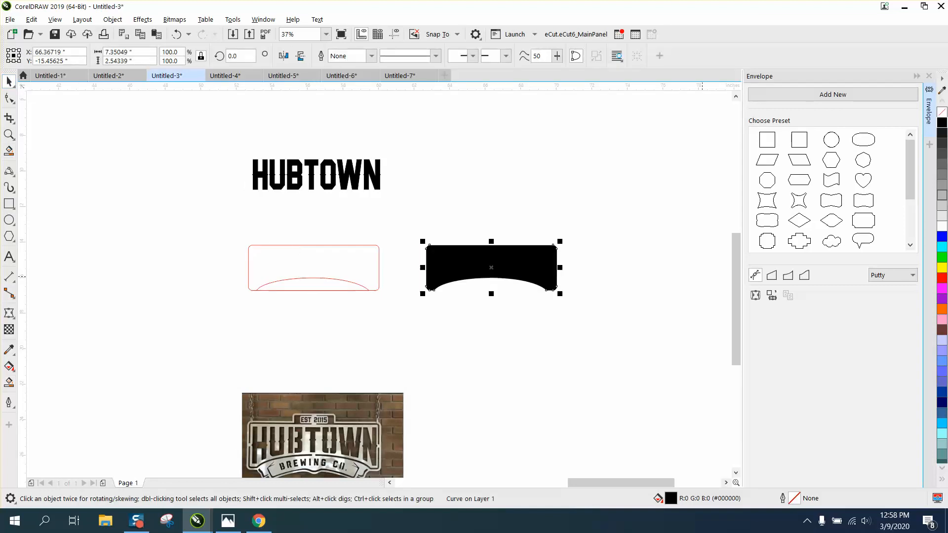
- Remove the arched shape's fill and give it a black outline
click(942, 113)
right_click(942, 122)
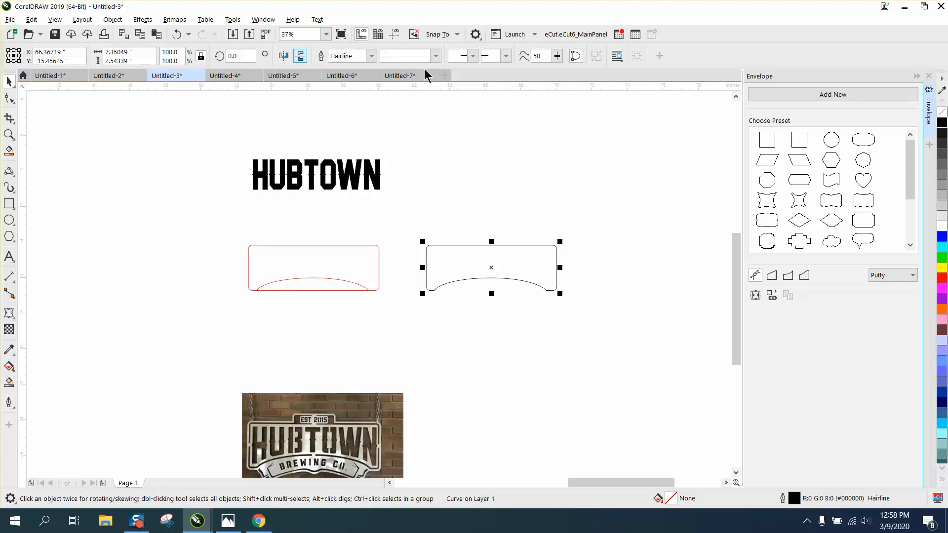
- Close and reopen the Envelope settings, and dismiss the pop-up notification
click(929, 76)
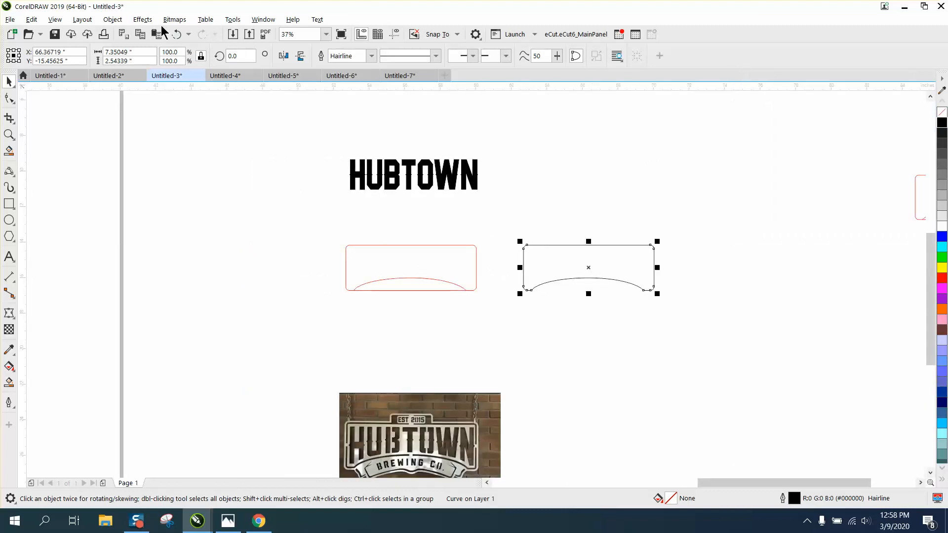
click(142, 20)
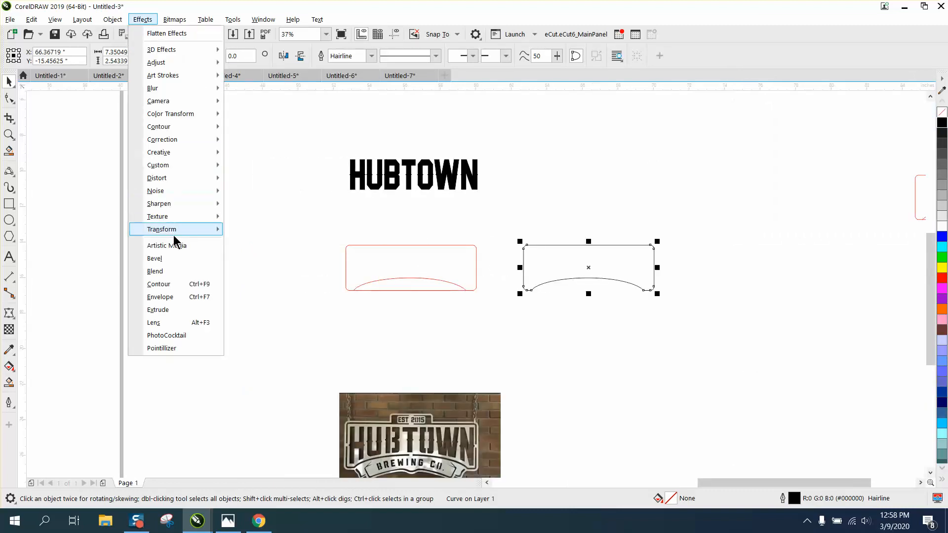
click(171, 297)
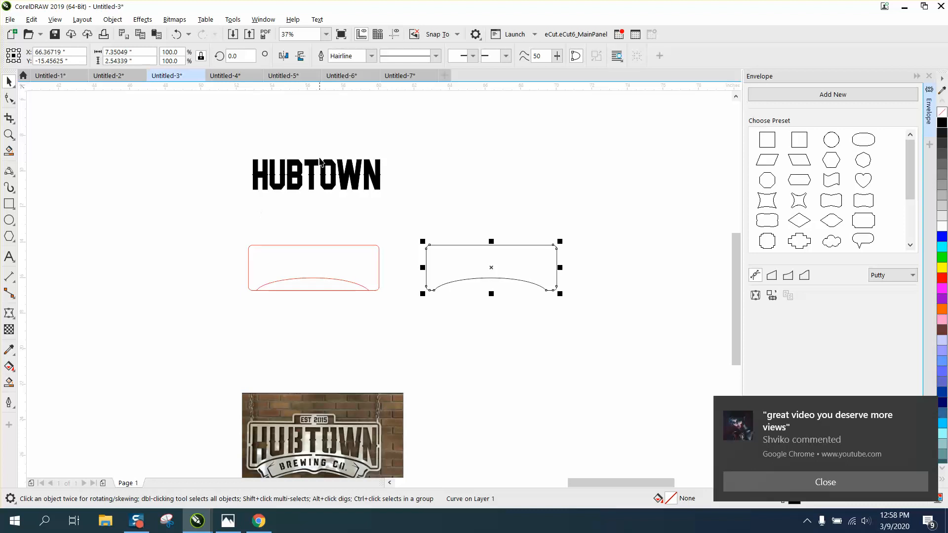
click(838, 481)
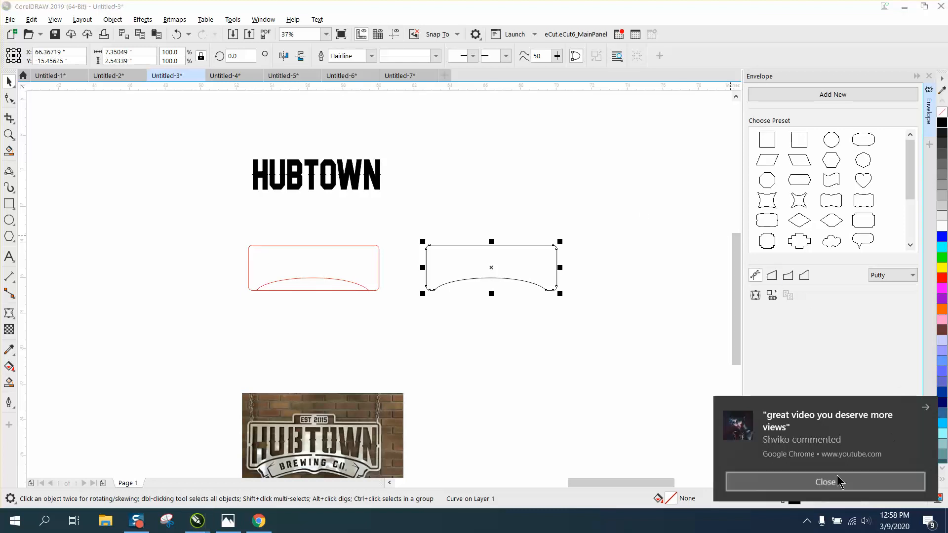
- Apply an envelope to the HUBTOWN lettering, created from the black arched outline
click(772, 295)
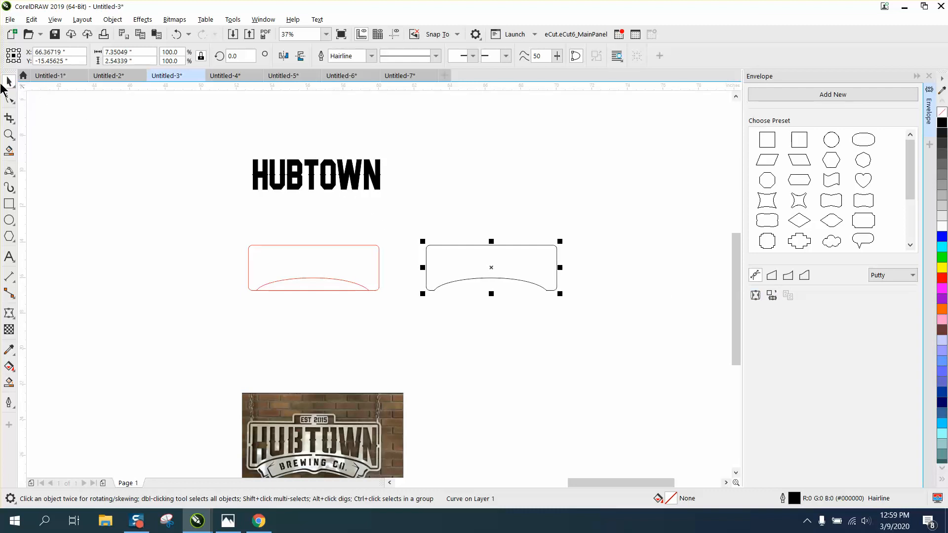
click(280, 169)
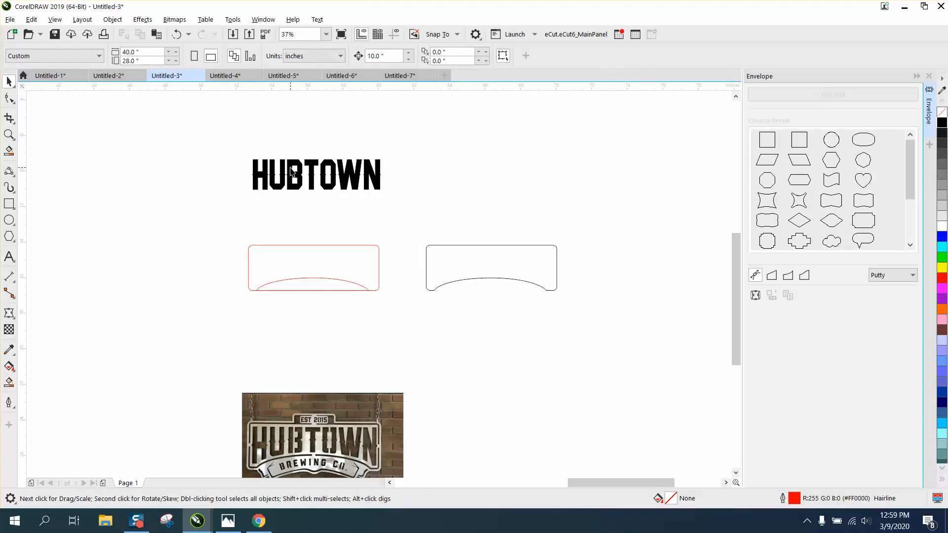
click(291, 172)
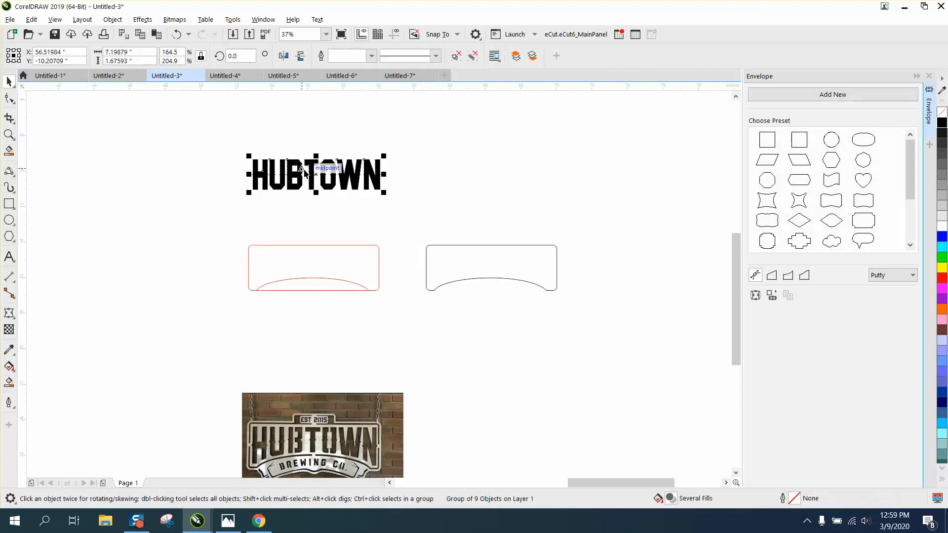
click(772, 295)
click(478, 256)
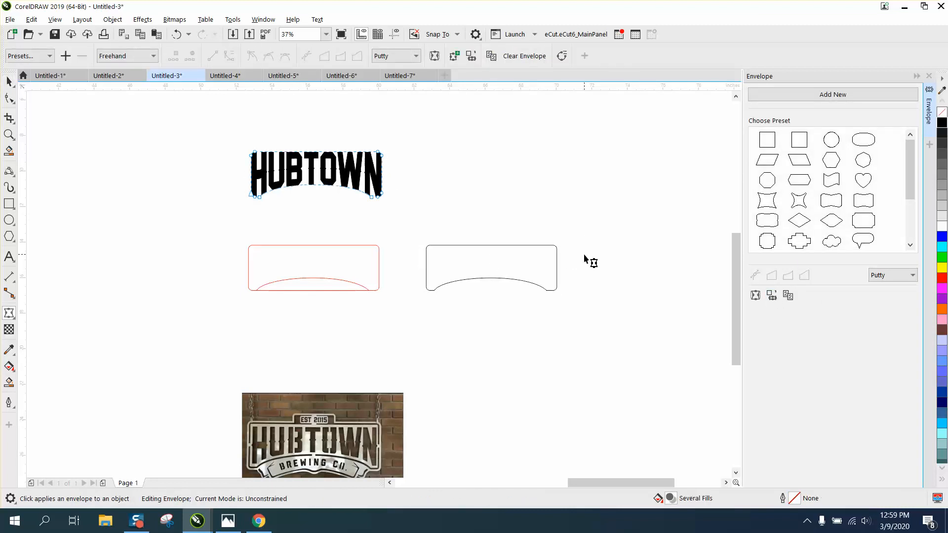
click(9, 82)
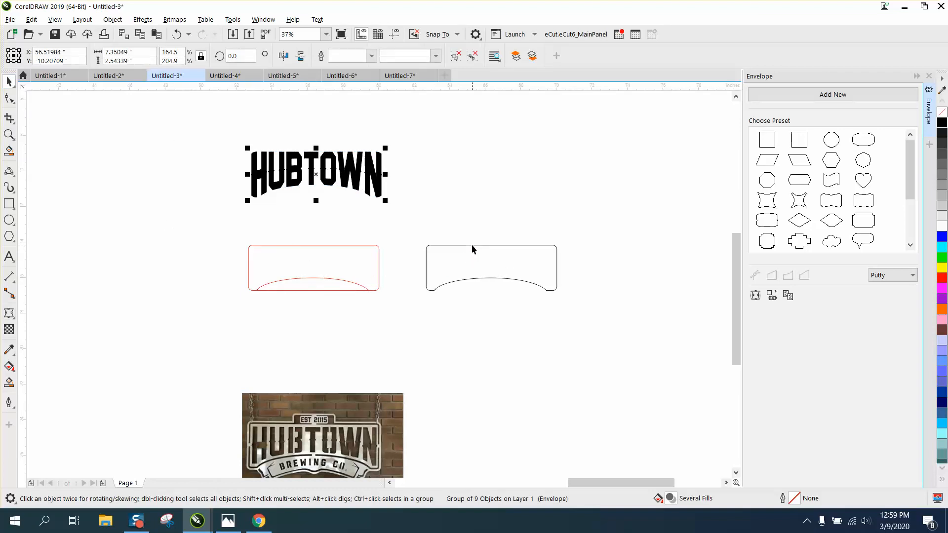
- Move the arched HUBTOWN lettering down between the red outline and the sign photo for comparison
scroll(347, 199, down, 1)
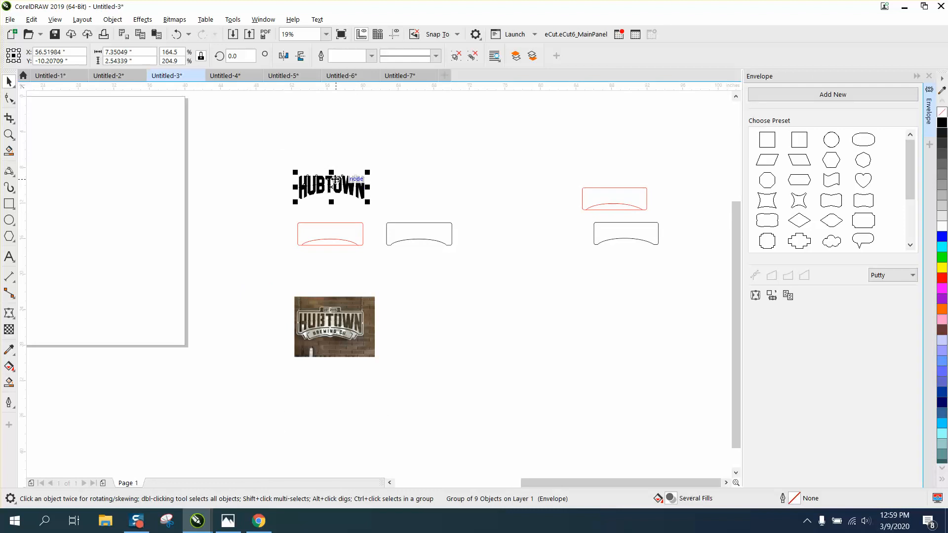
click(395, 265)
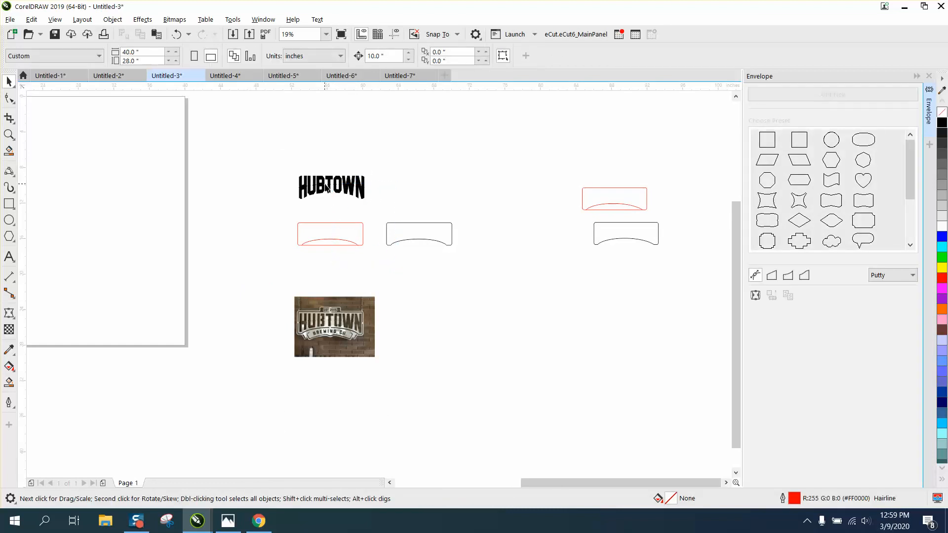
drag(326, 188, 334, 275)
click(6, 134)
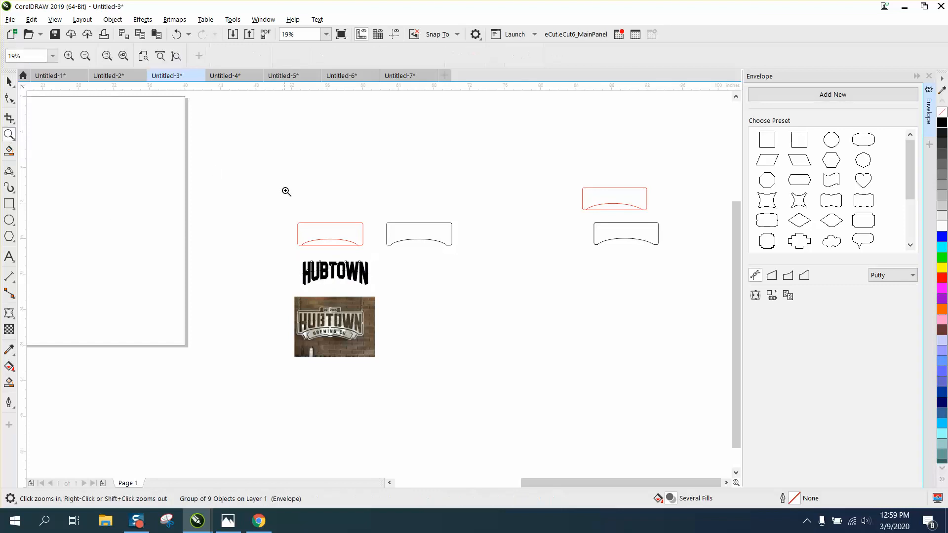
drag(418, 324, 439, 329)
scroll(404, 286, down, 1)
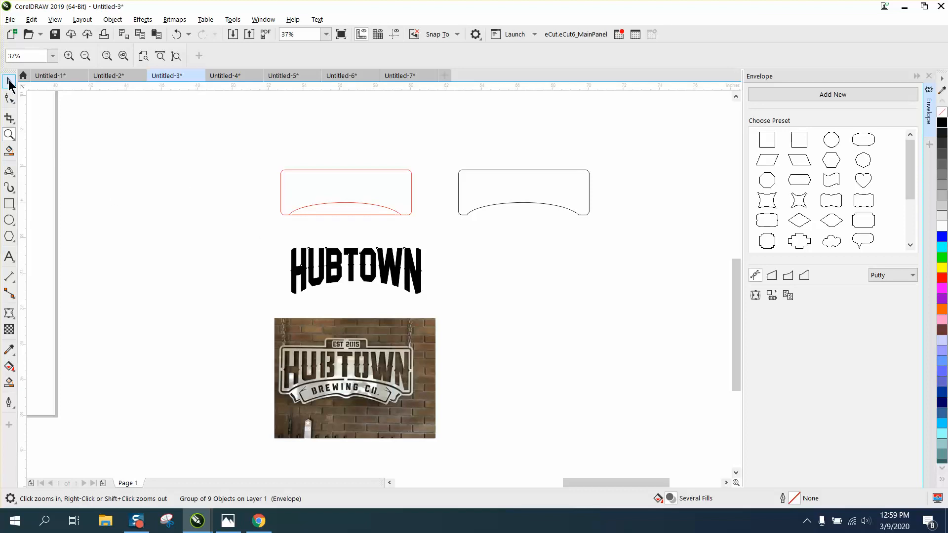
- Place the HUBTOWN lettering over the sign photo and scale it down to about 6.77 by 2.34 inches
key(space)
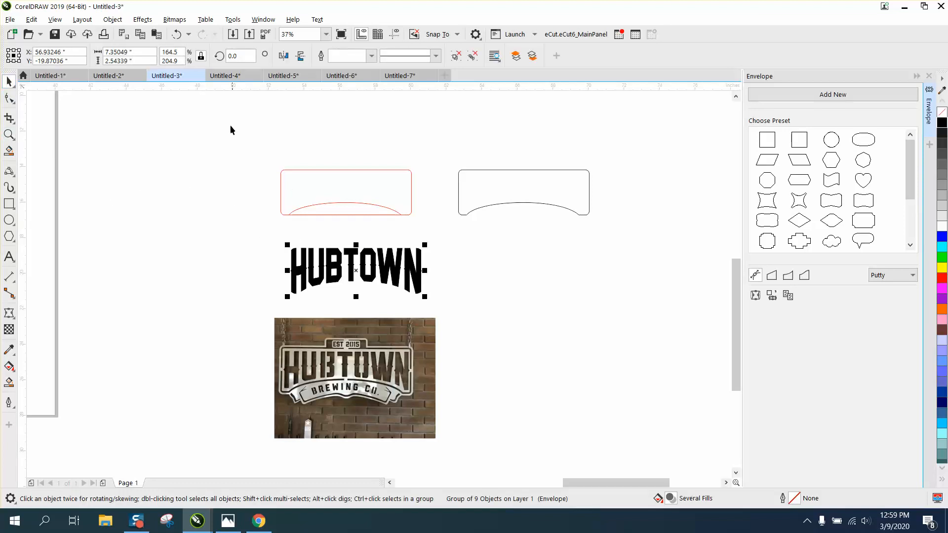
drag(358, 274, 351, 375)
click(9, 134)
drag(245, 289, 485, 420)
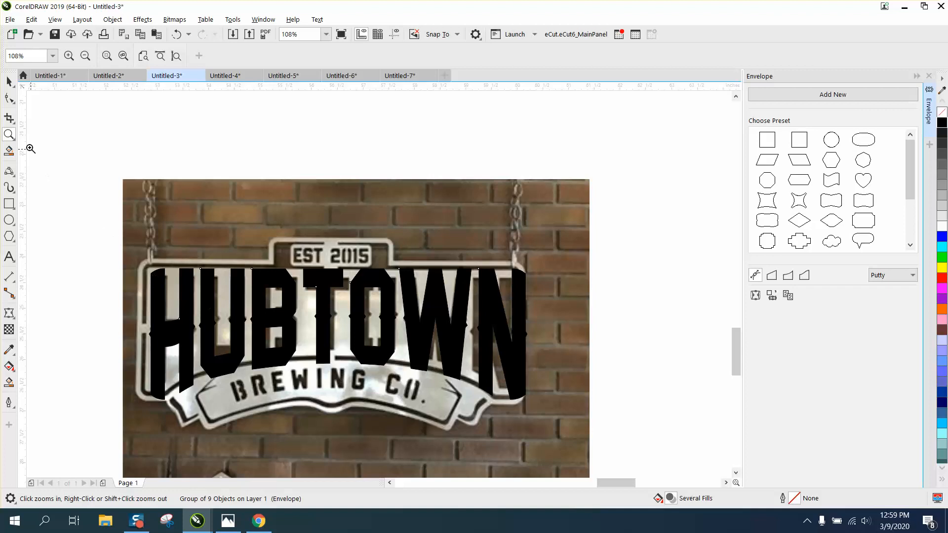
click(9, 81)
drag(532, 403, 502, 393)
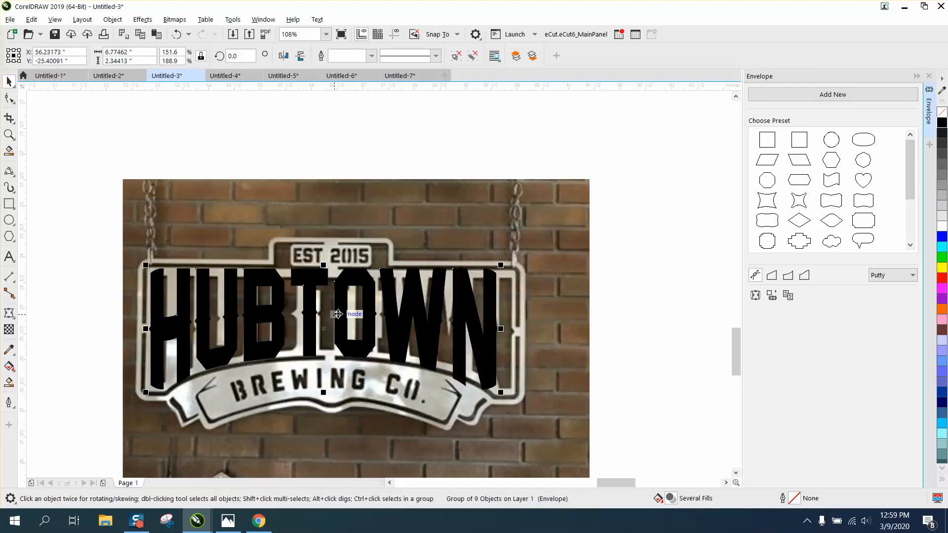
- Move the sign photo out from behind the HUBTOWN lettering so that it sits just to the lettering's right
drag(339, 323, 345, 322)
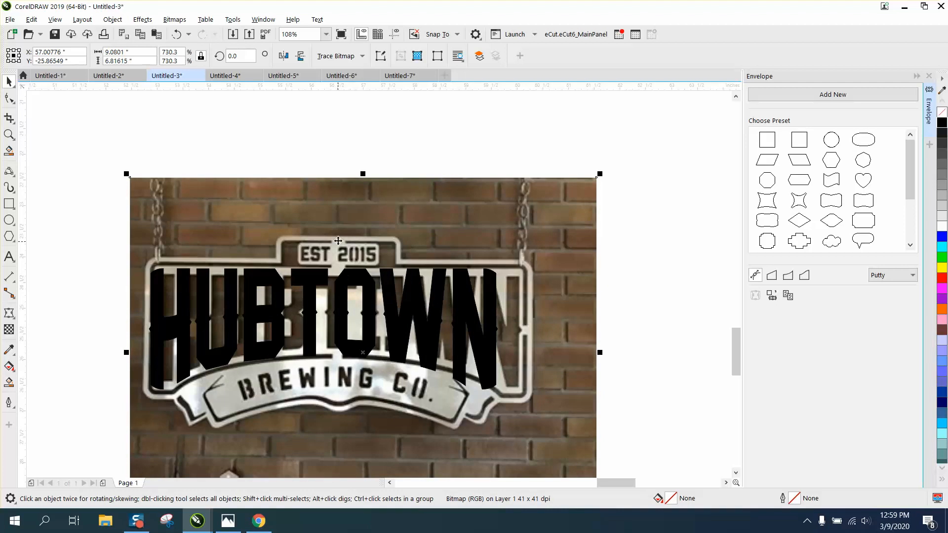
drag(338, 233, 662, 226)
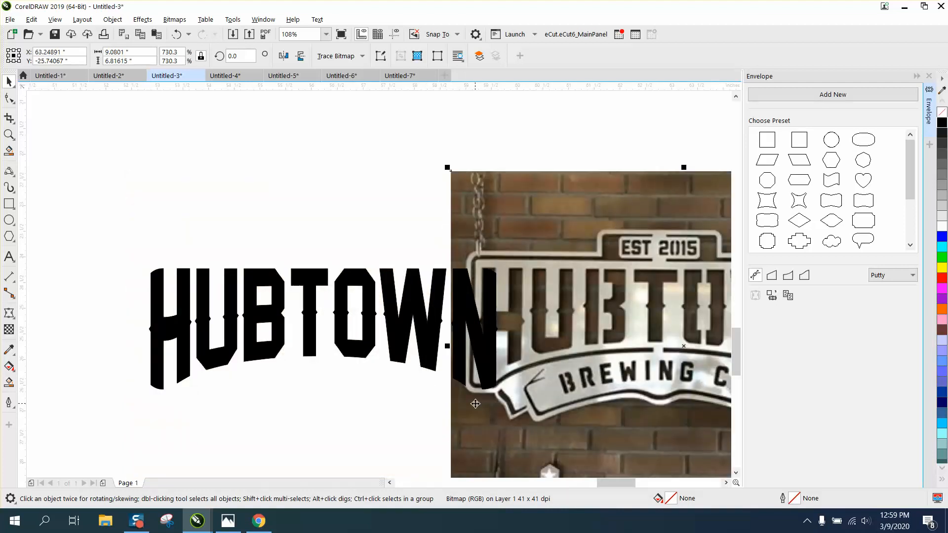
drag(494, 257, 572, 253)
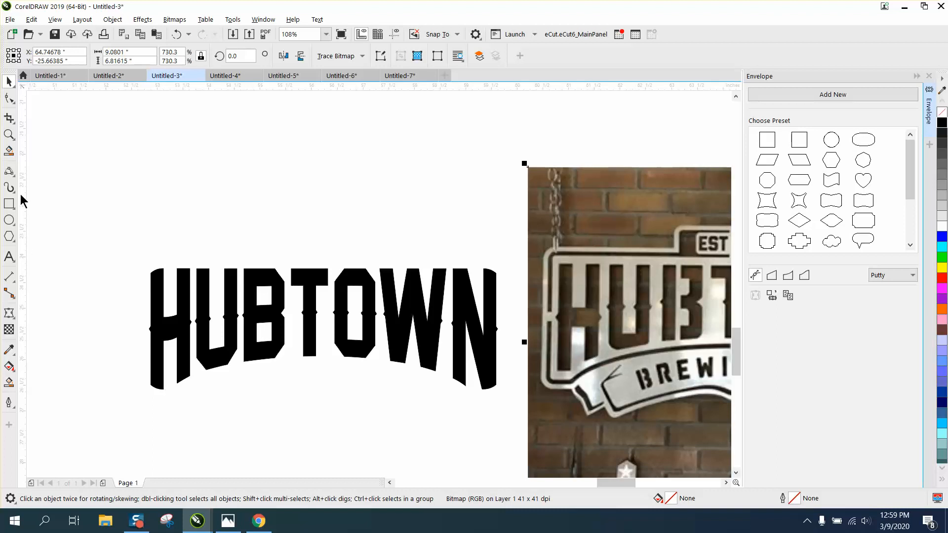
- Try to edit the nodes at the bottom of the enveloped letter H
click(9, 135)
drag(128, 355, 287, 424)
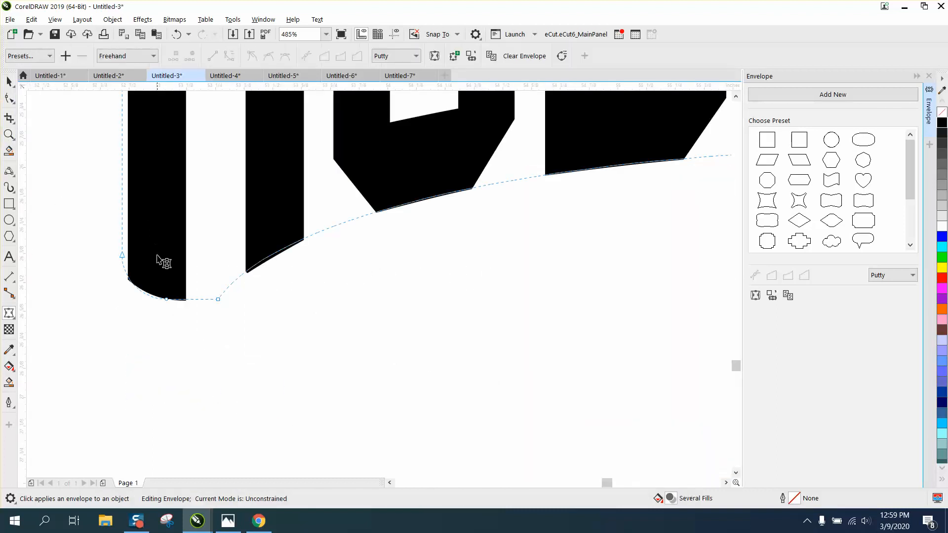
scroll(198, 312, down, 5)
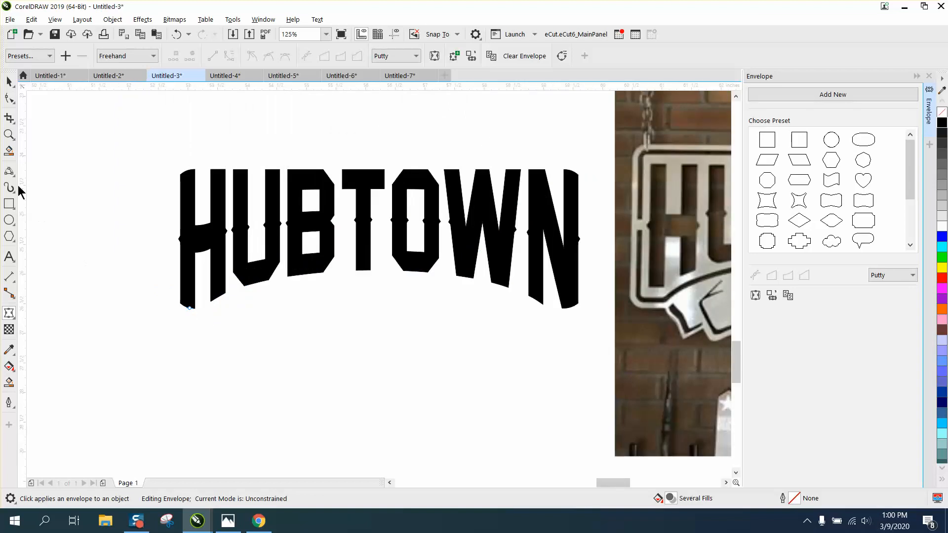
click(9, 81)
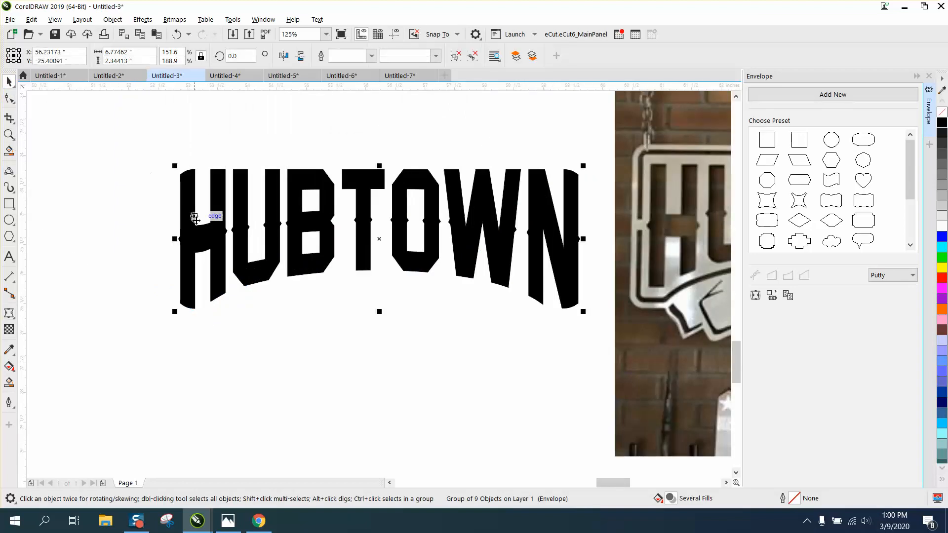
scroll(198, 223, down, 2)
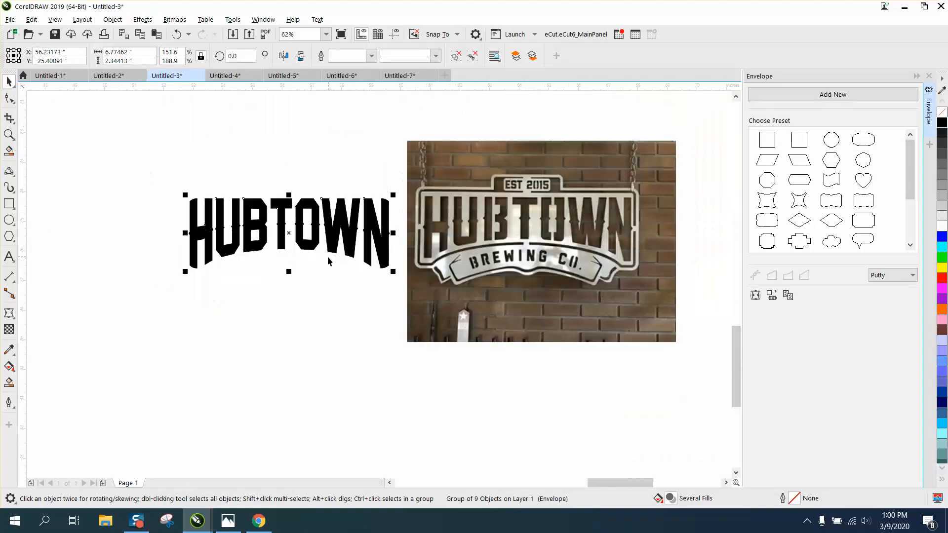
- Remove the HUBTOWN lettering's fill, give it a black outline, and move it down beside the lower part of the sign photo
click(943, 112)
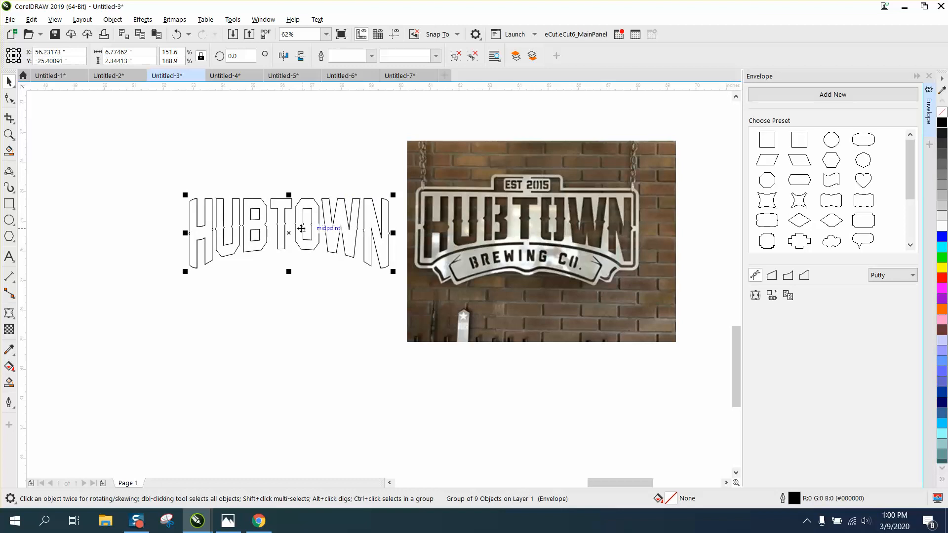
drag(292, 238, 295, 325)
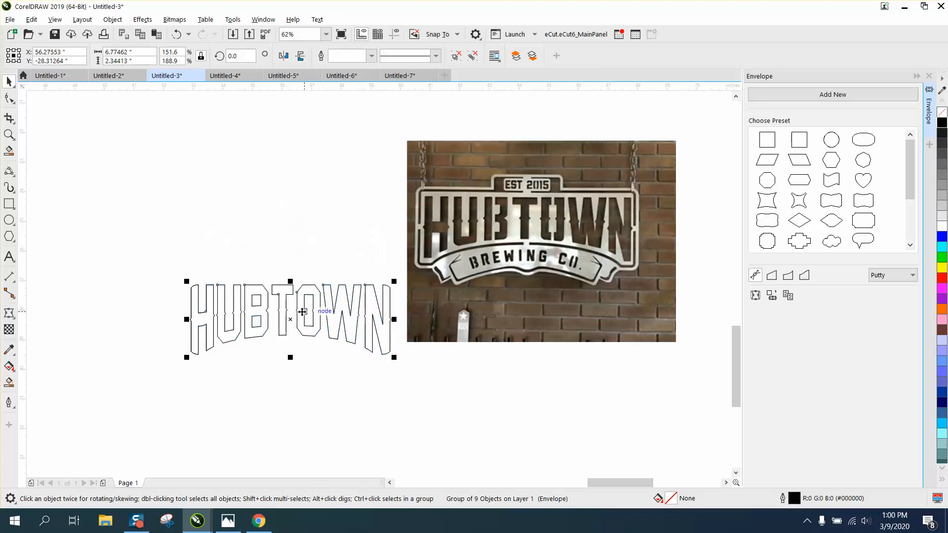
click(943, 126)
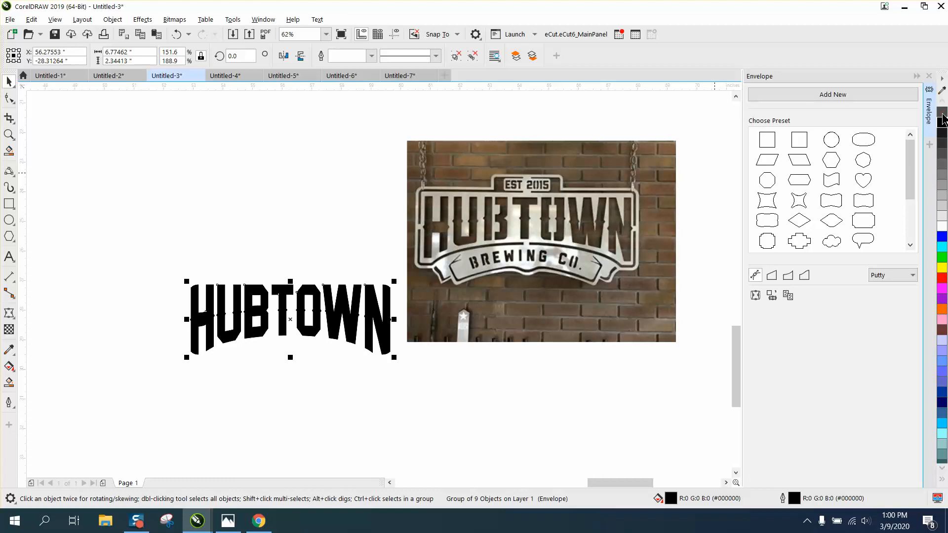
click(943, 112)
- Try to edit the outlined HUBTOWN lettering with the Shape tool
click(9, 134)
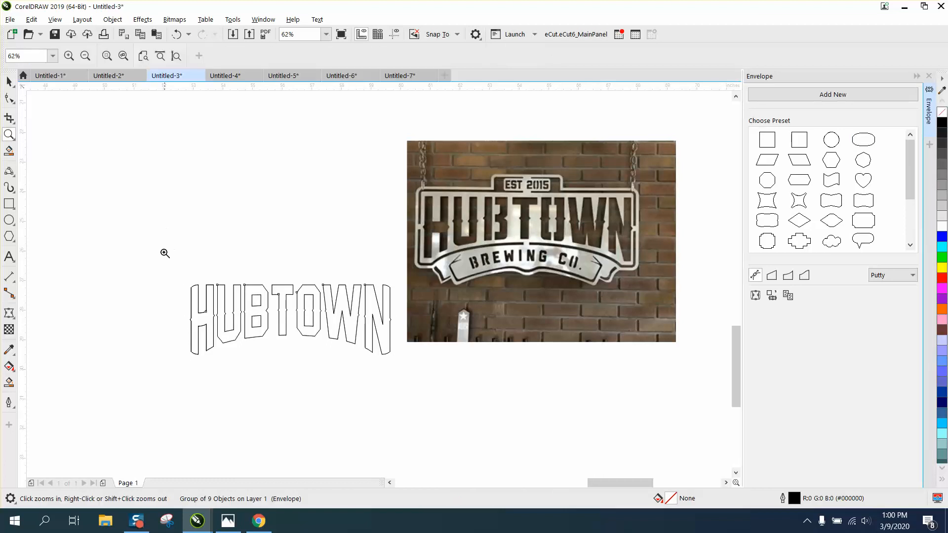
drag(165, 281, 361, 390)
click(13, 104)
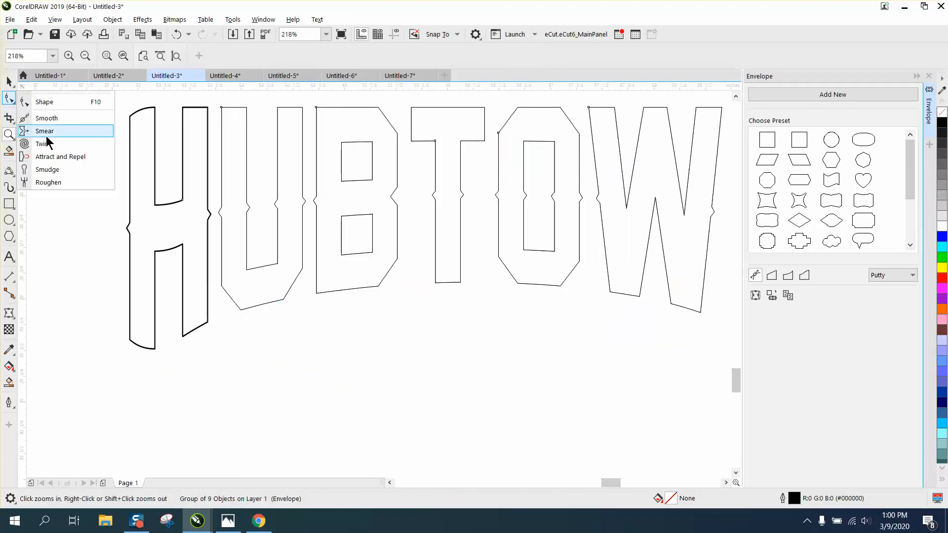
click(53, 105)
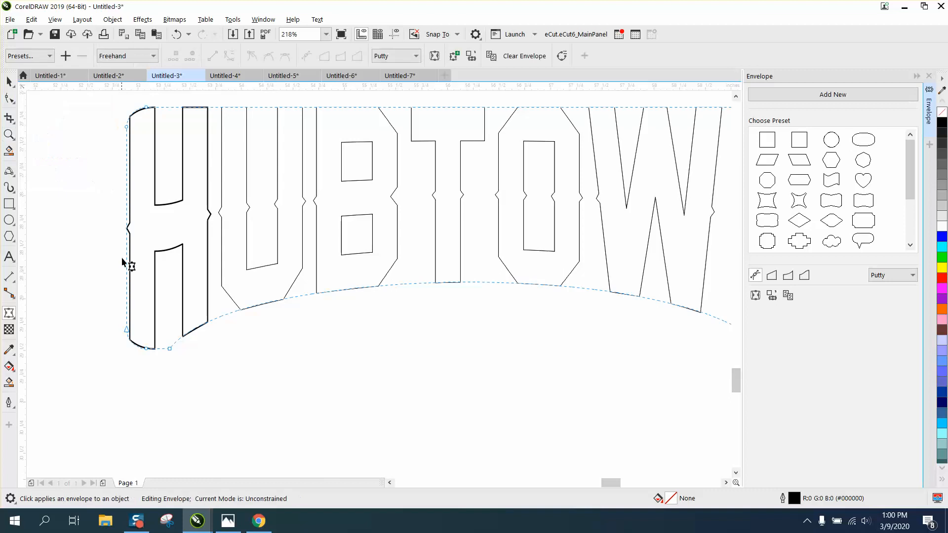
scroll(128, 297, down, 3)
click(9, 81)
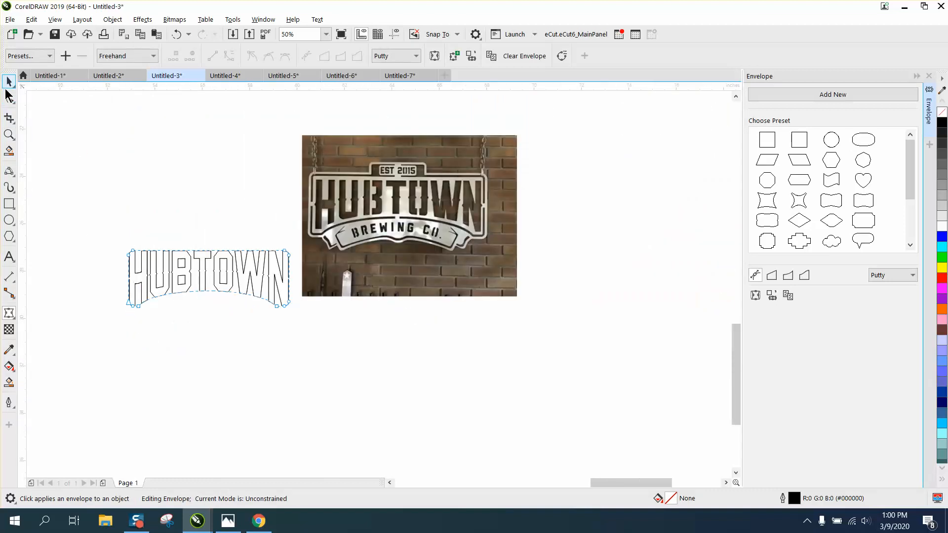
- Create a black copy of the letter H with Smart Fill and move it below the outlined lettering
click(9, 382)
click(137, 280)
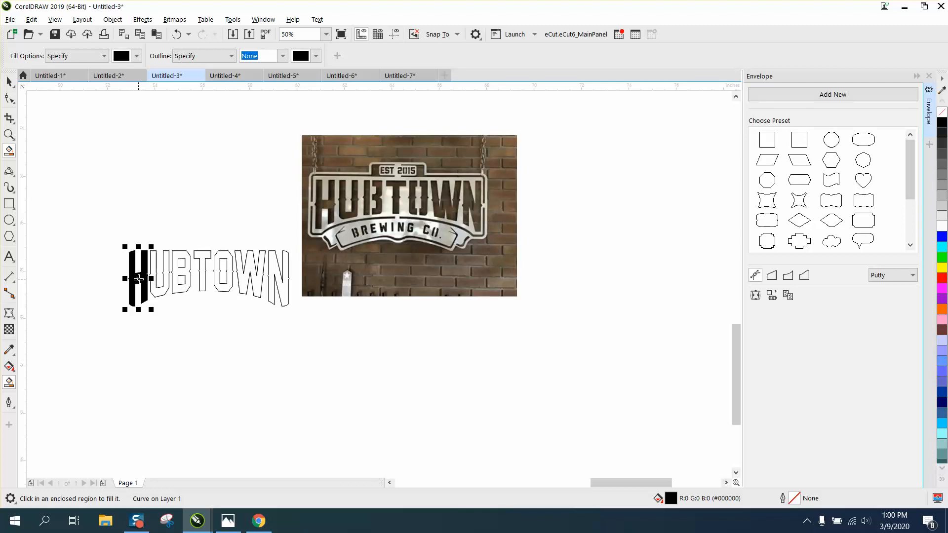
key(Delete)
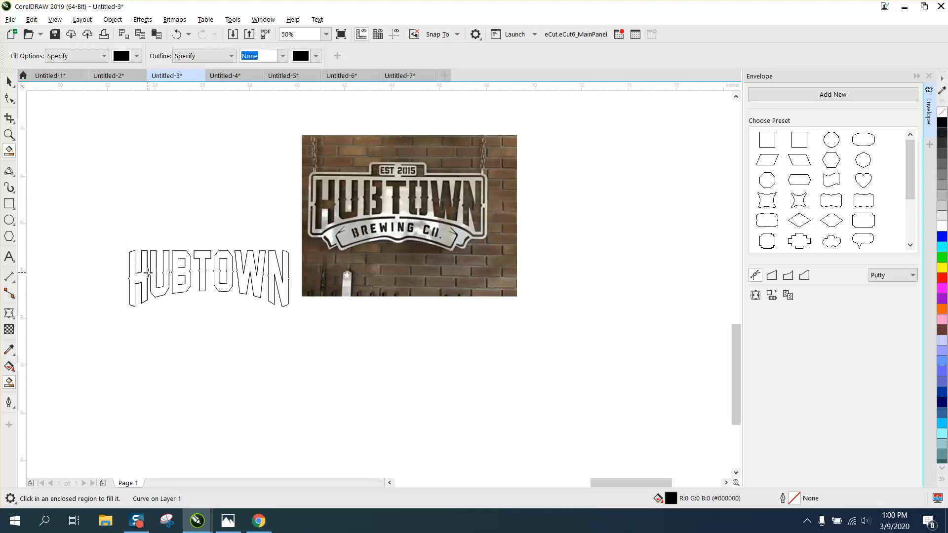
- Convert the curved bottom edge of the black H's left stem to a line and lower its outer corner node to level it
scroll(148, 272, down, 3)
click(9, 134)
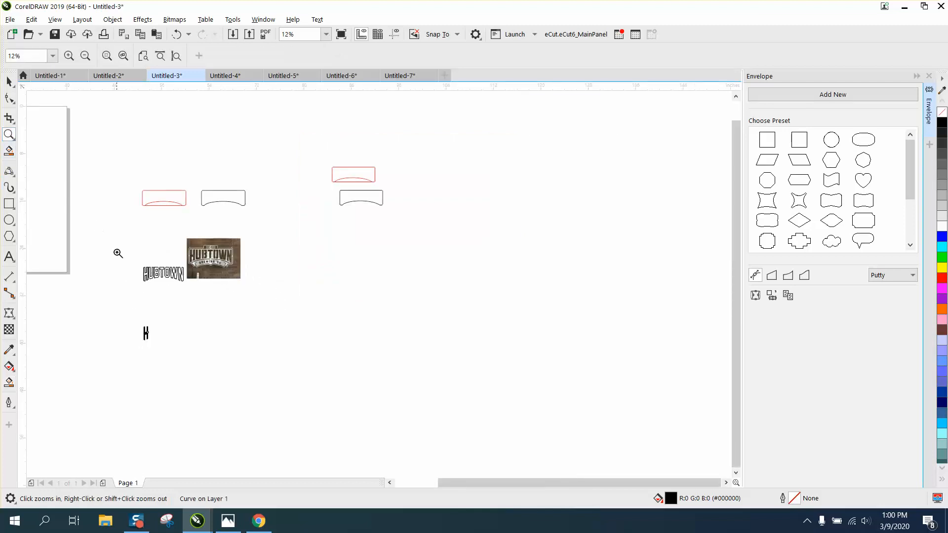
drag(131, 313, 237, 364)
click(11, 121)
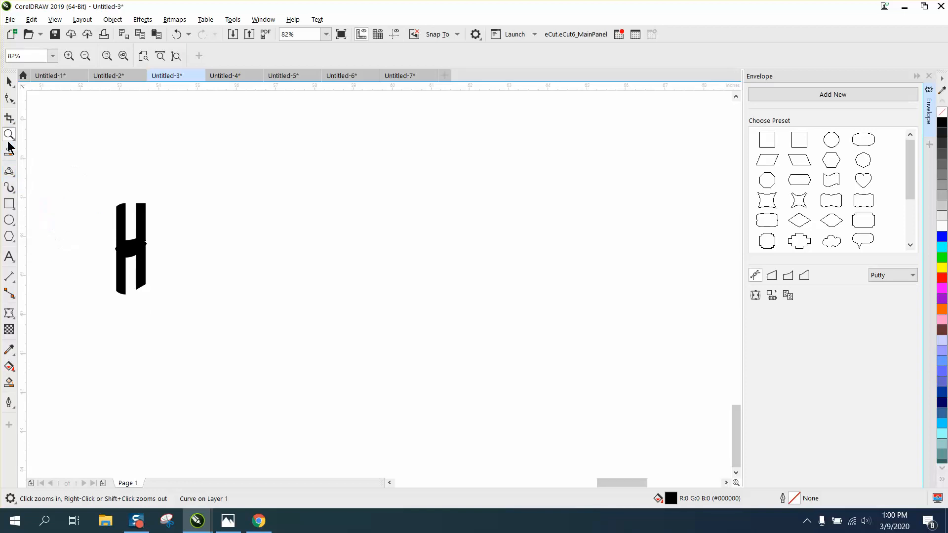
drag(110, 204, 205, 297)
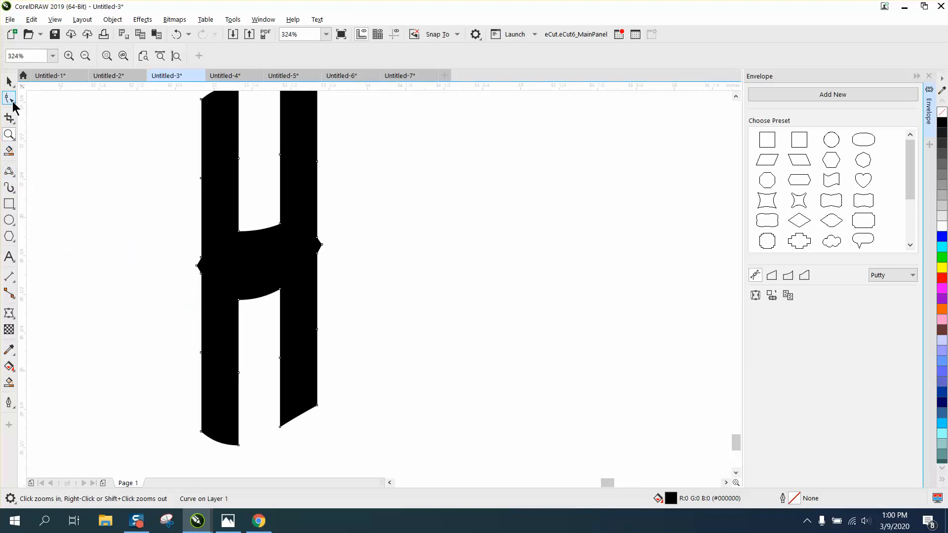
click(10, 99)
scroll(221, 332, down, 2)
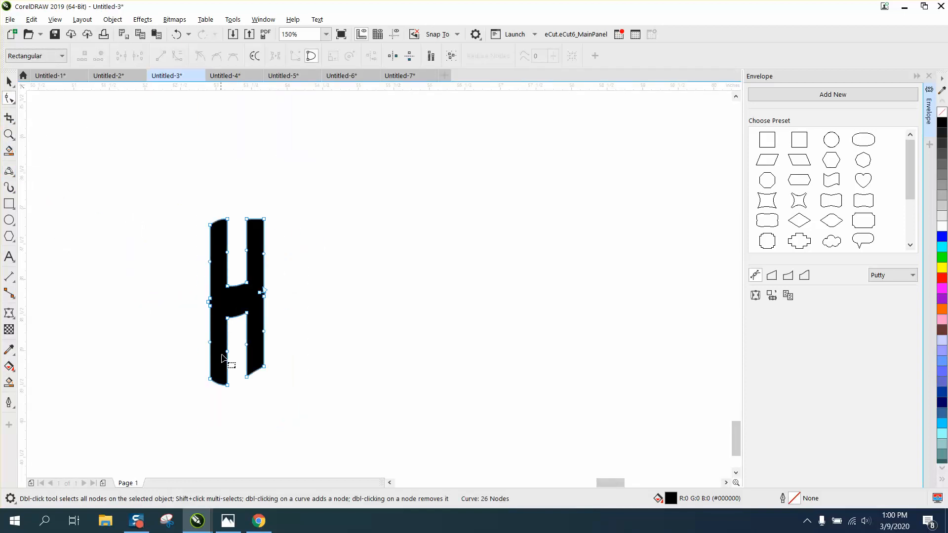
click(9, 135)
drag(198, 312, 301, 398)
click(9, 98)
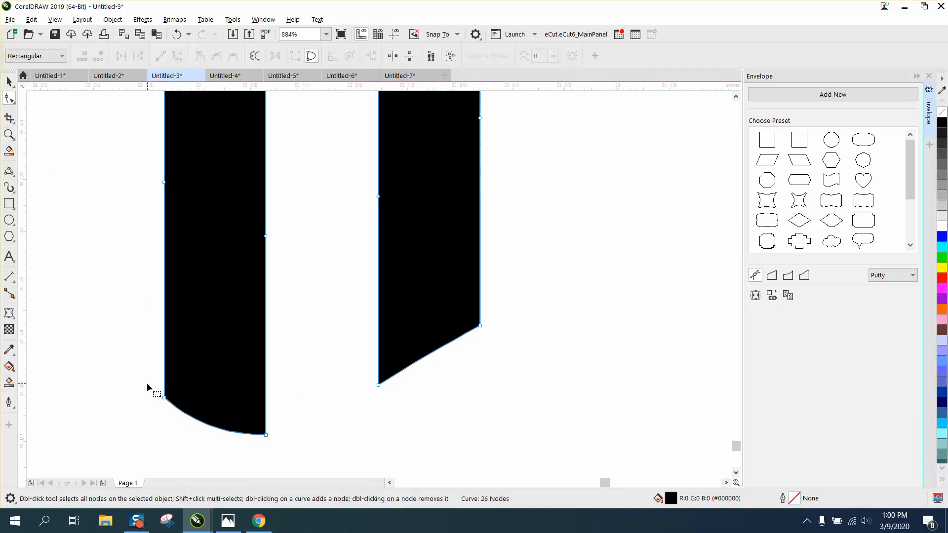
drag(147, 384, 265, 436)
right_click(266, 437)
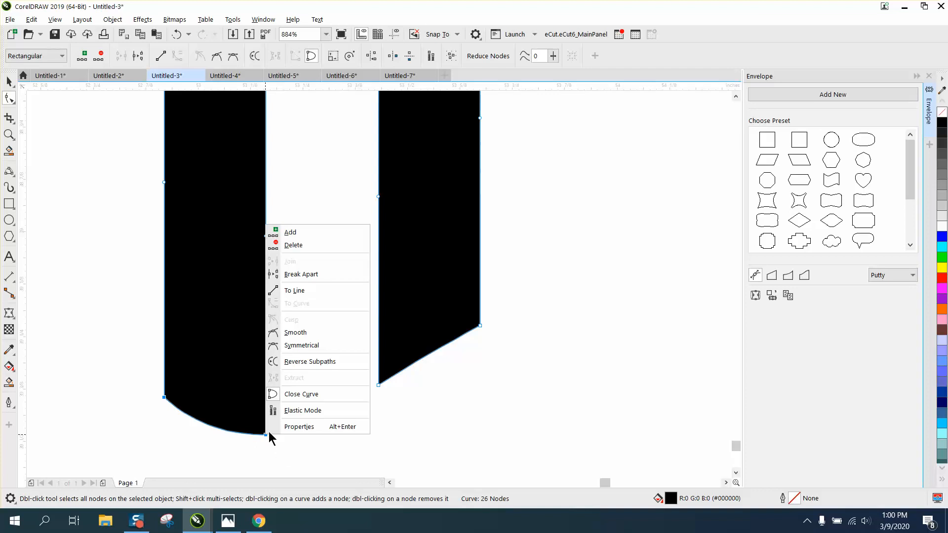
click(295, 290)
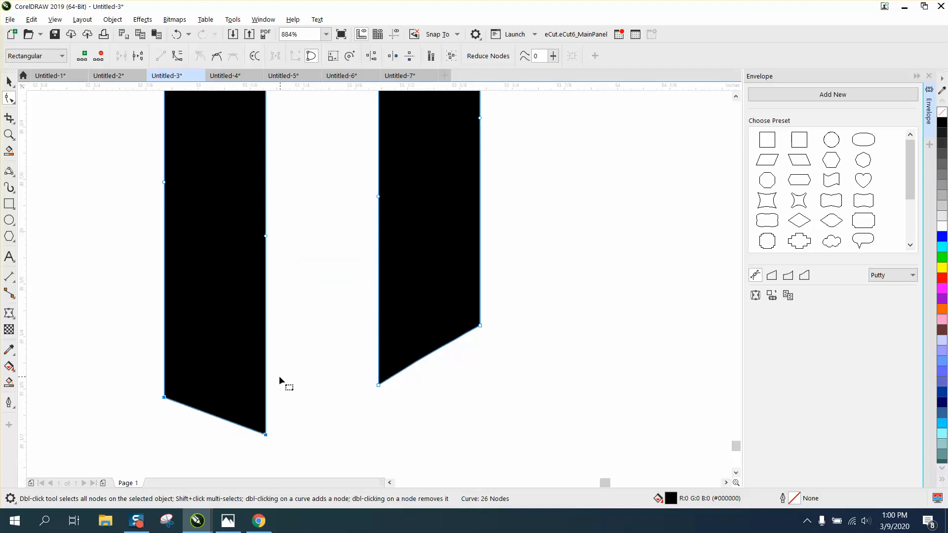
click(163, 411)
drag(164, 398, 166, 433)
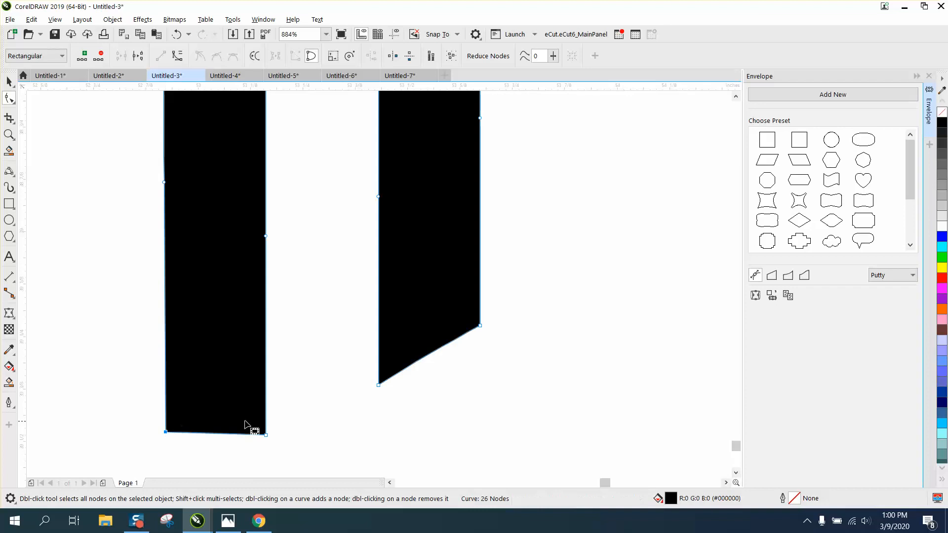
- Move the sign photo down beside the black H for comparison
scroll(245, 420, down, 5)
scroll(240, 404, down, 7)
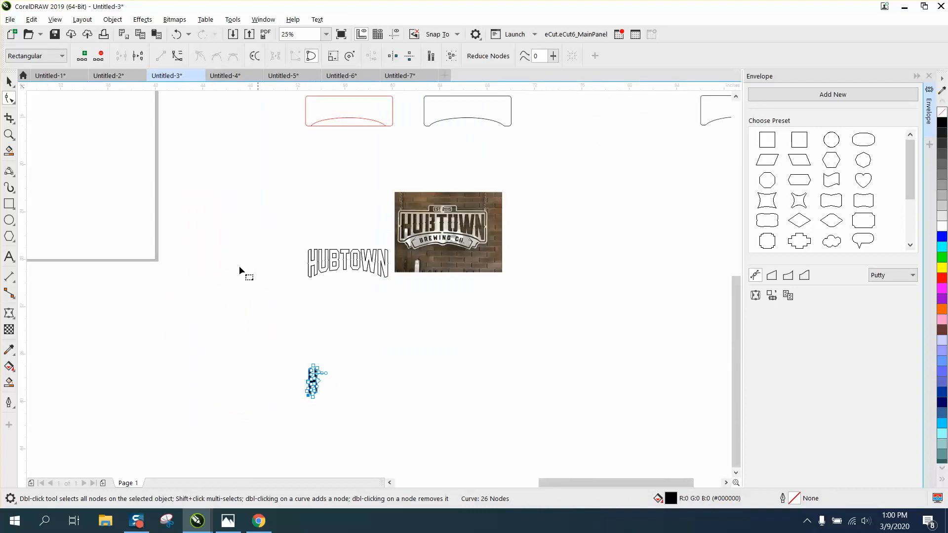
click(7, 131)
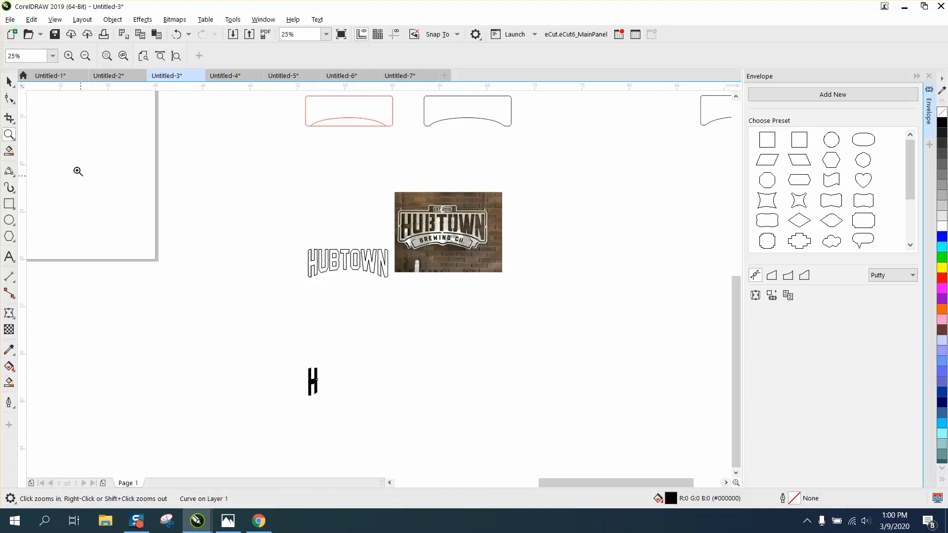
click(9, 81)
drag(425, 237, 361, 392)
- Convert the segments at the top of the black H's two stems to straight lines
click(9, 134)
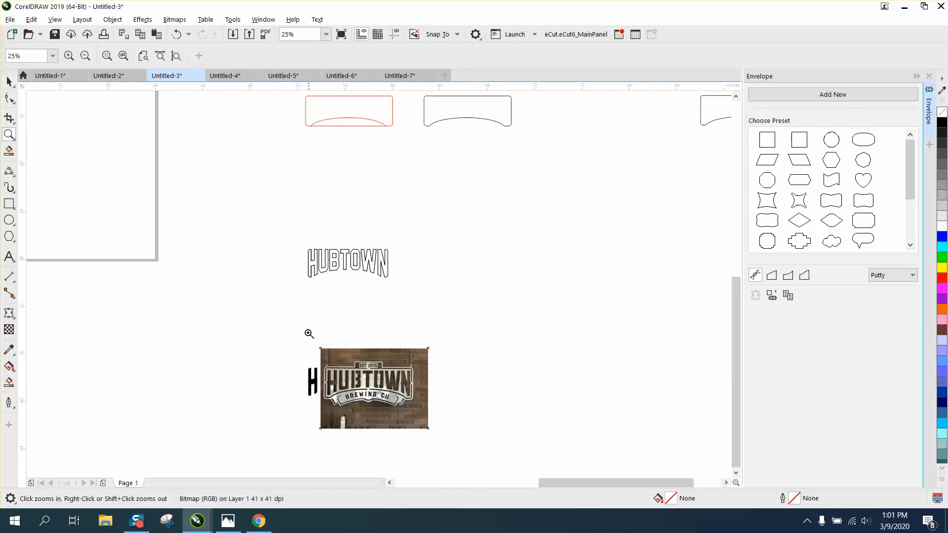
drag(292, 354, 482, 426)
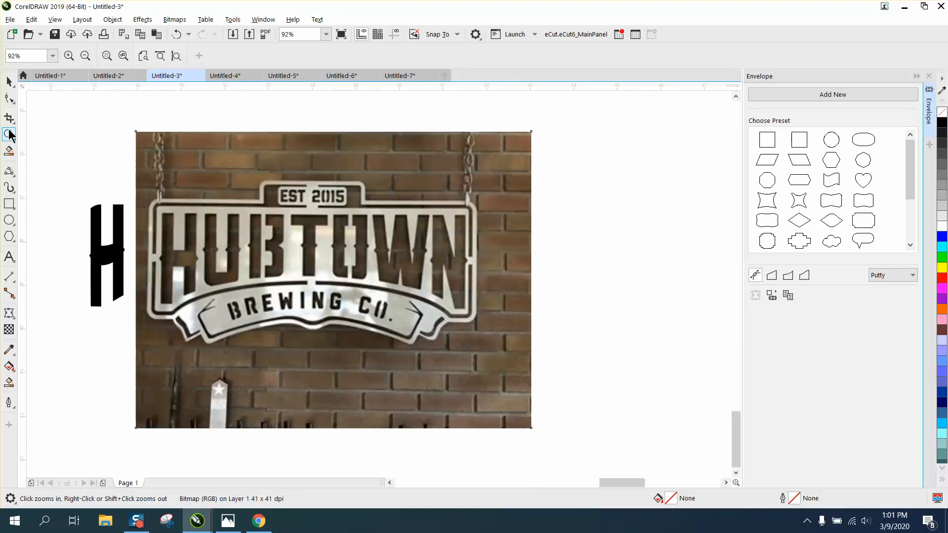
drag(54, 167, 212, 253)
click(6, 100)
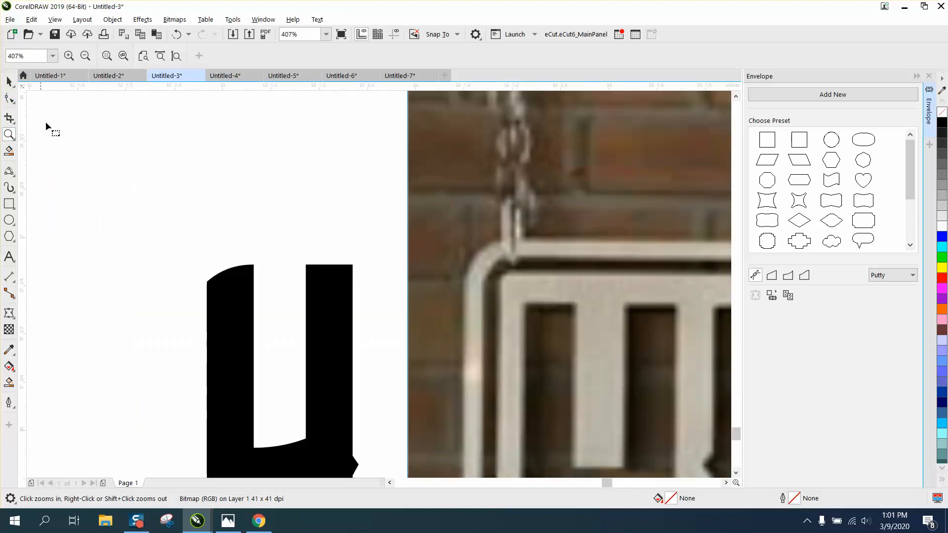
click(229, 273)
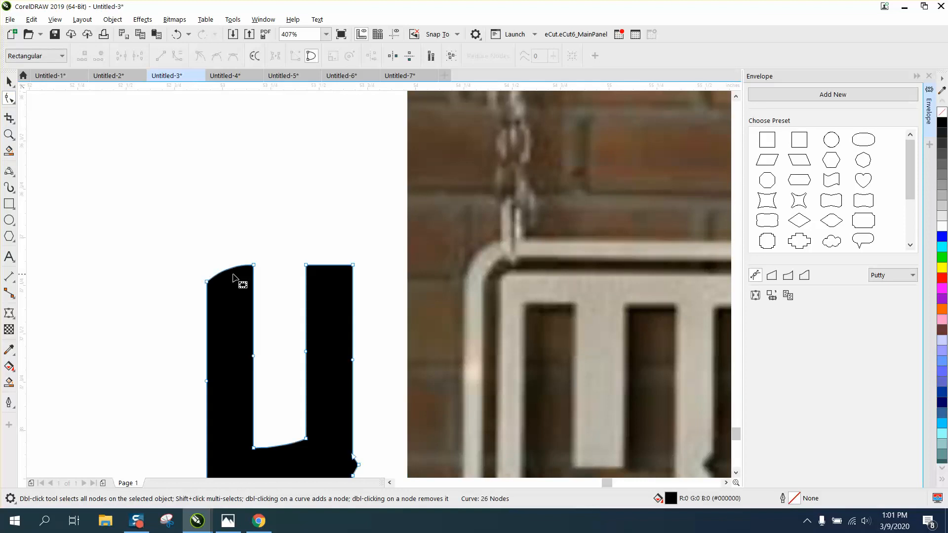
drag(178, 227, 359, 300)
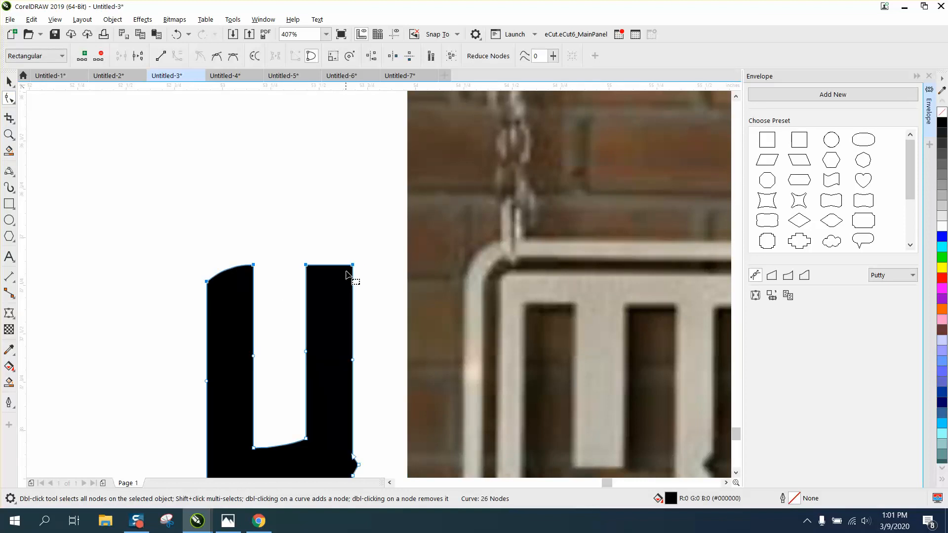
right_click(353, 266)
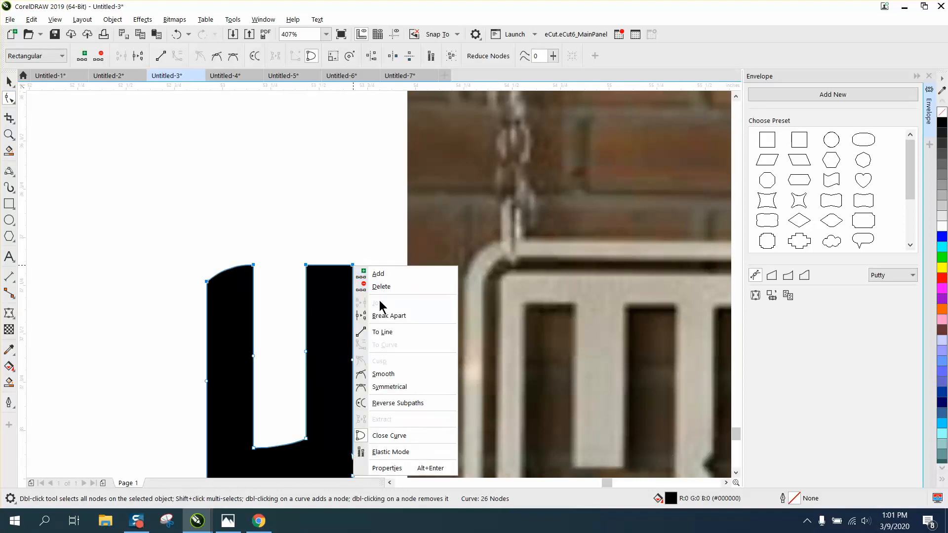
click(382, 332)
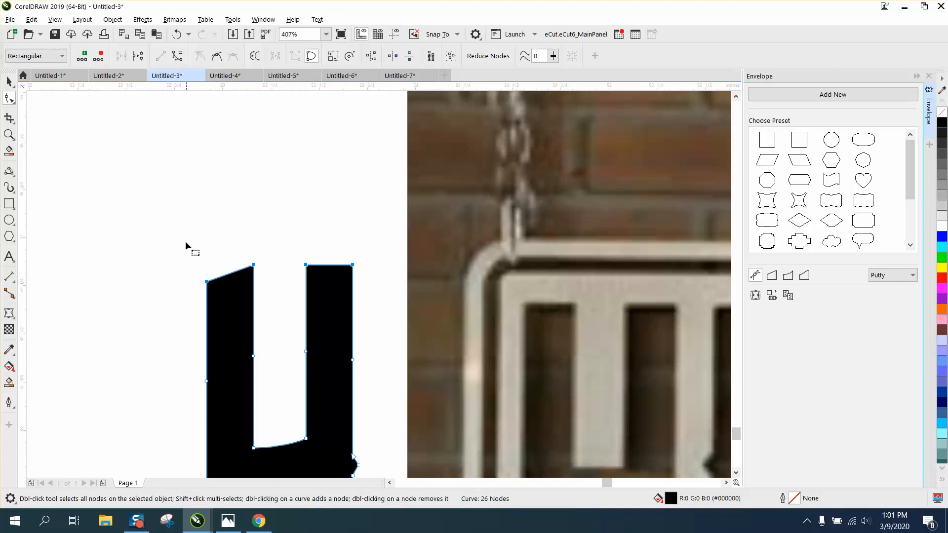
- Try to align the black H's top nodes with vertical alignment, and undo the alignment
drag(163, 239, 366, 290)
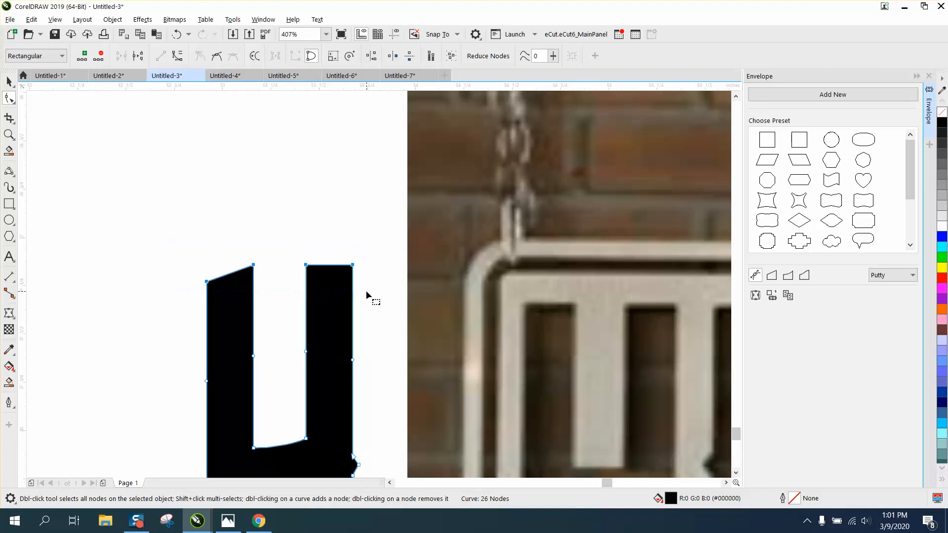
click(371, 57)
click(430, 251)
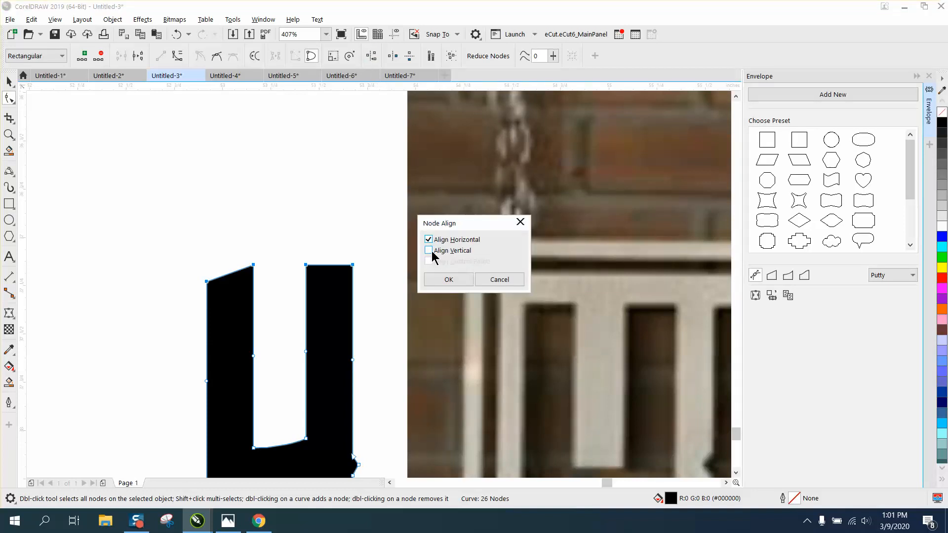
click(429, 251)
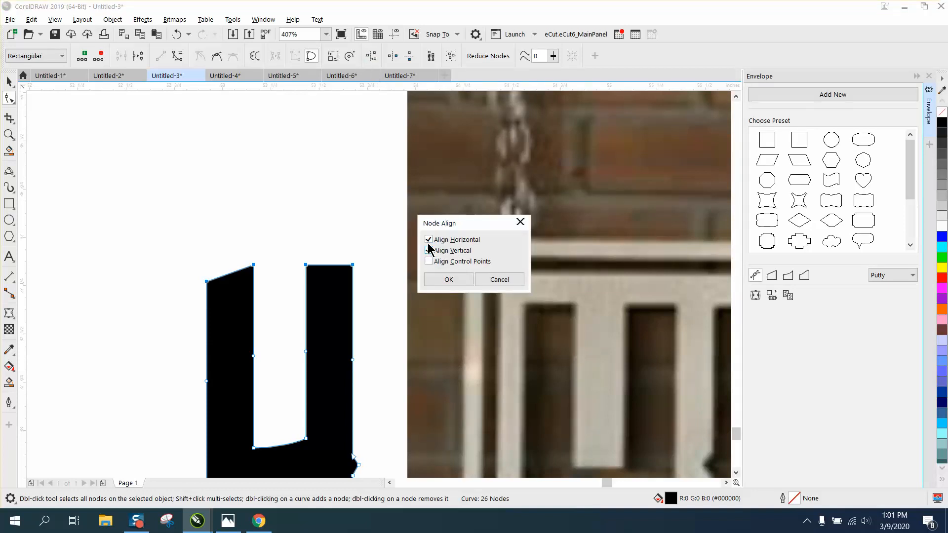
click(440, 280)
click(177, 34)
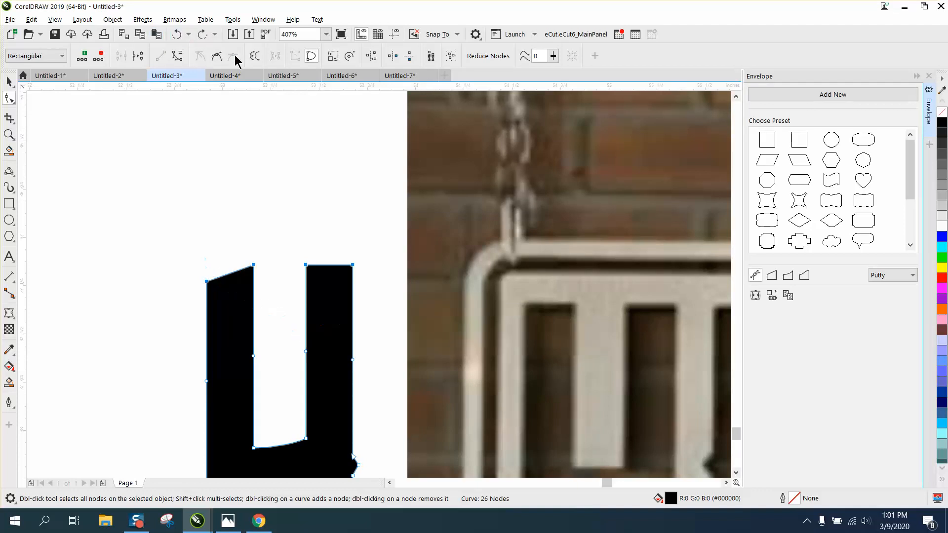
- Align the black H's top nodes horizontally to level the tops of both stems
click(371, 56)
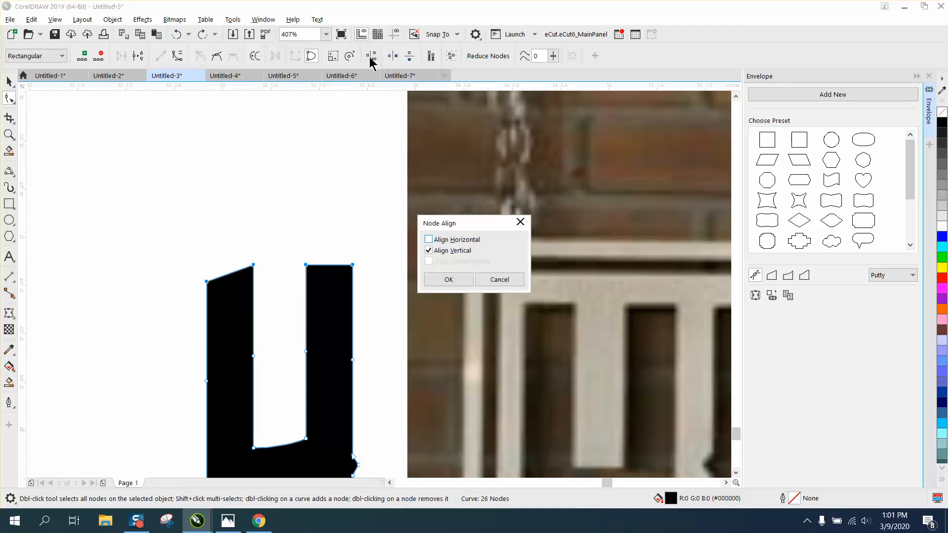
click(429, 241)
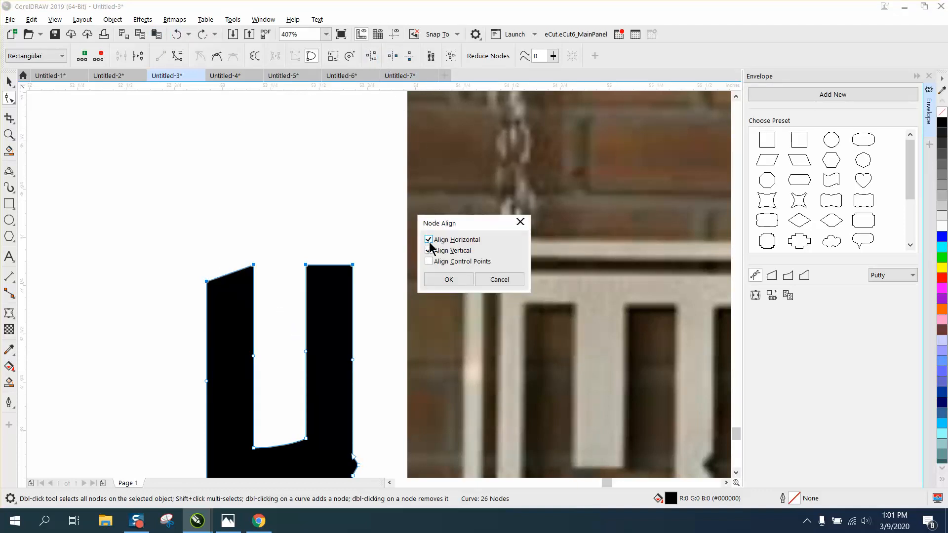
click(438, 279)
- Convert the curved upper and lower edges of the black H's crossbar to straight lines
scroll(307, 219, down, 2)
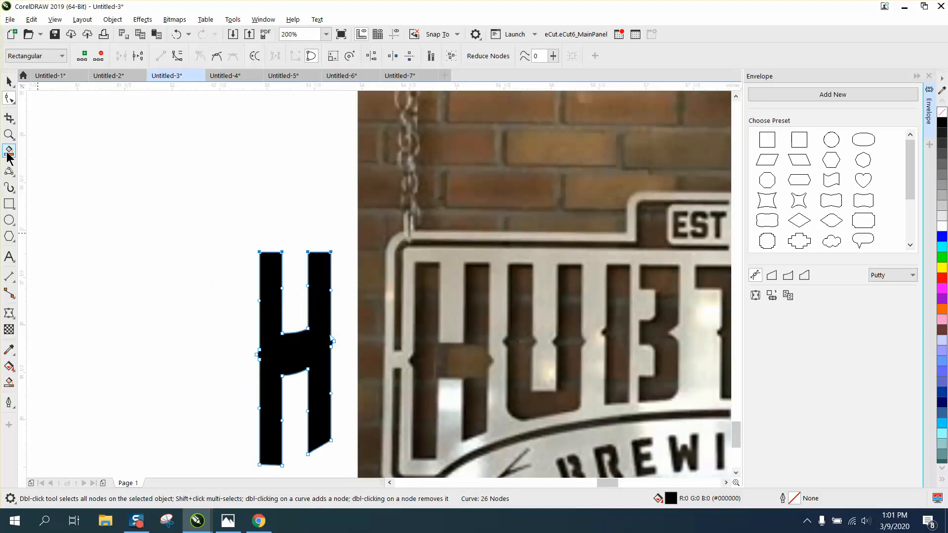
click(8, 134)
drag(216, 301, 387, 415)
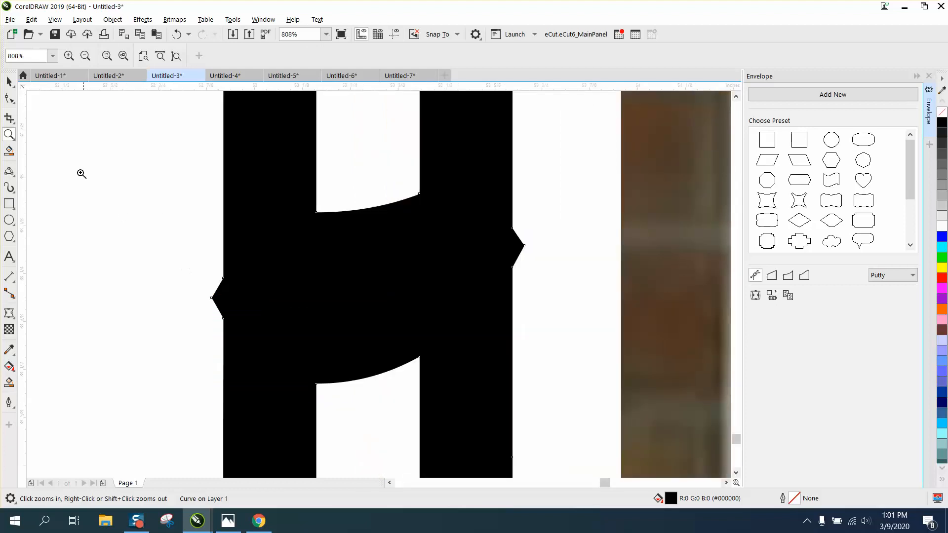
click(9, 99)
drag(300, 198, 449, 402)
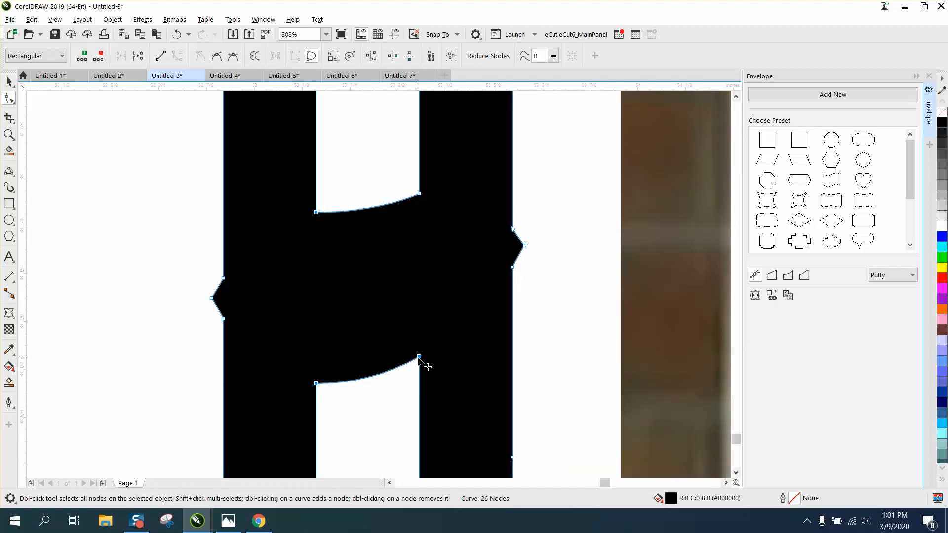
right_click(420, 358)
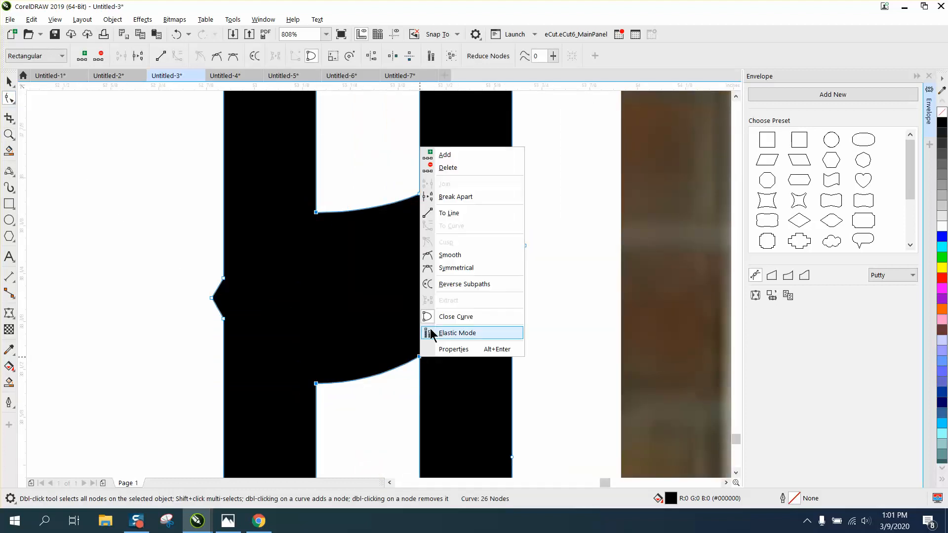
click(447, 212)
- Roughly level the black H's crossbar by lowering its upper-right corner node and raising its lower-left corner node
scroll(448, 215, down, 4)
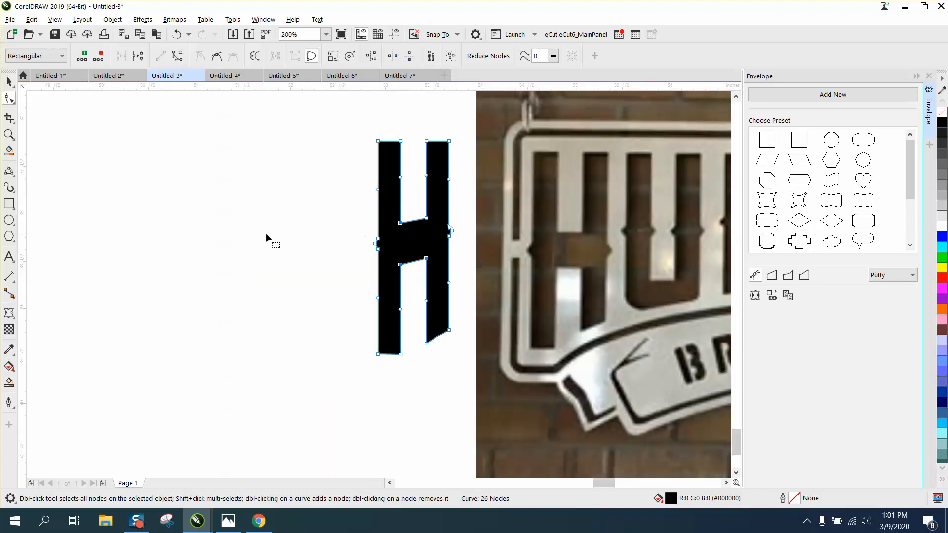
click(9, 134)
drag(348, 186, 513, 307)
click(11, 99)
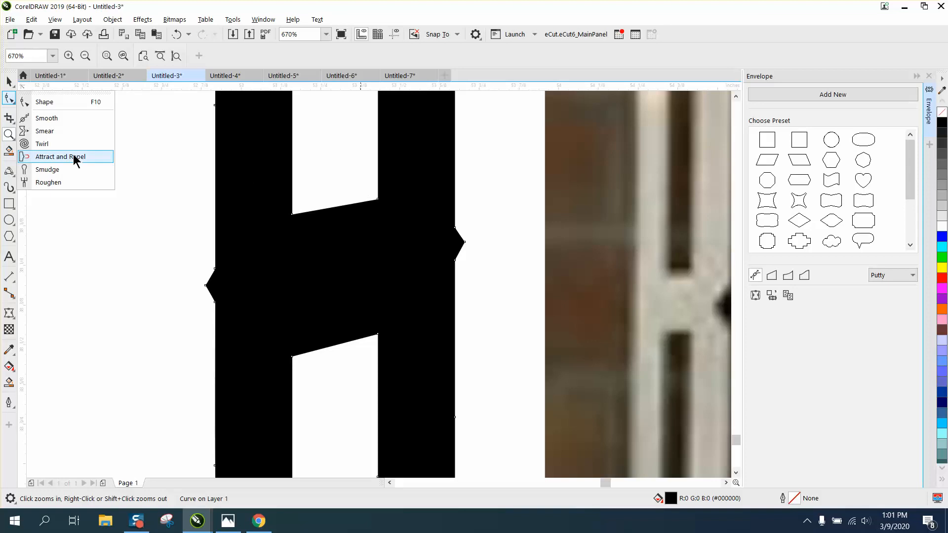
click(48, 102)
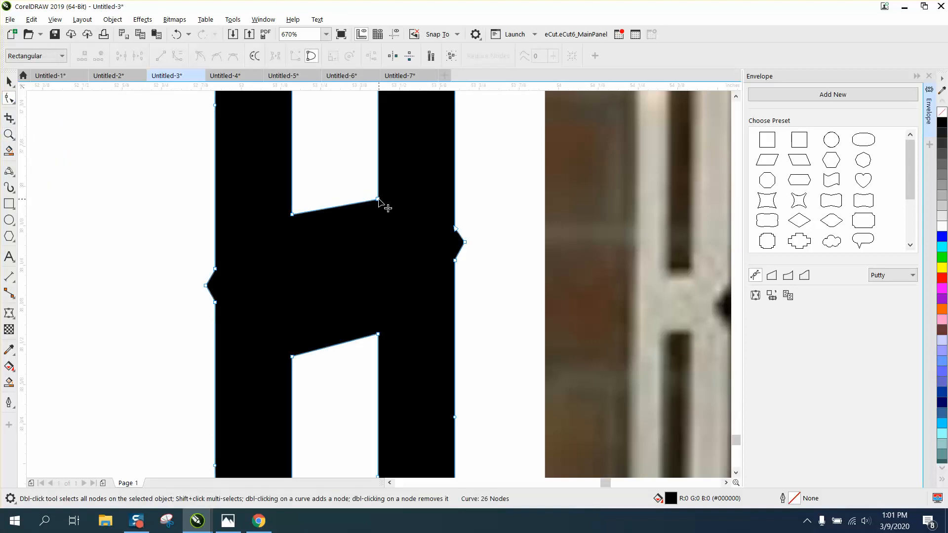
click(377, 199)
drag(378, 199, 378, 211)
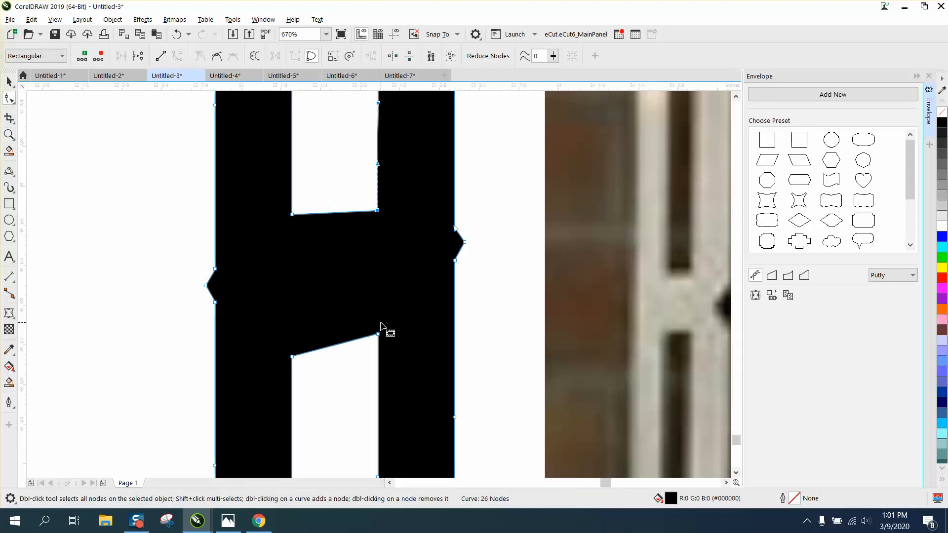
drag(292, 358, 293, 332)
- Compare the edited black H with the sign photo and examine the letter shapes in the outlined HUBTOWN lettering
scroll(258, 302, down, 5)
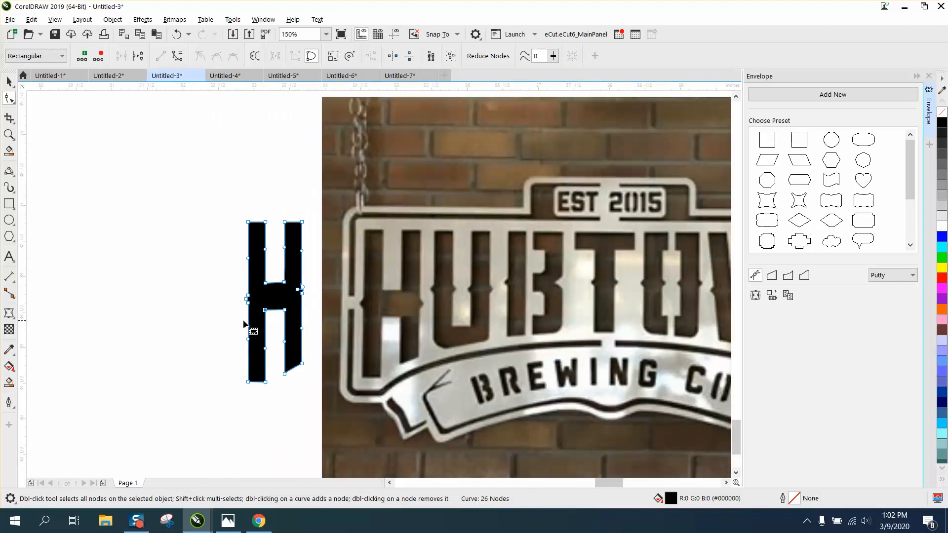
click(9, 134)
drag(204, 199, 513, 394)
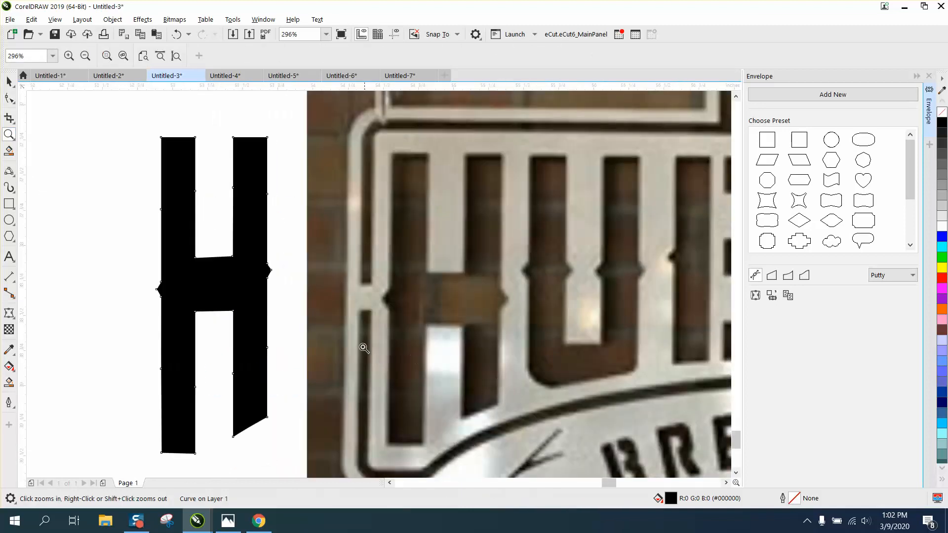
scroll(302, 327, down, 1)
scroll(469, 314, down, 1)
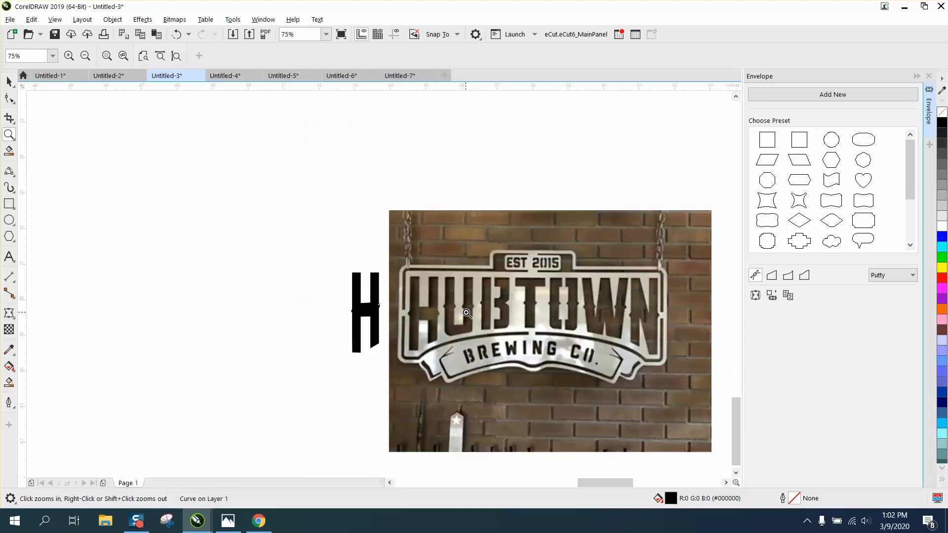
scroll(540, 305, down, 1)
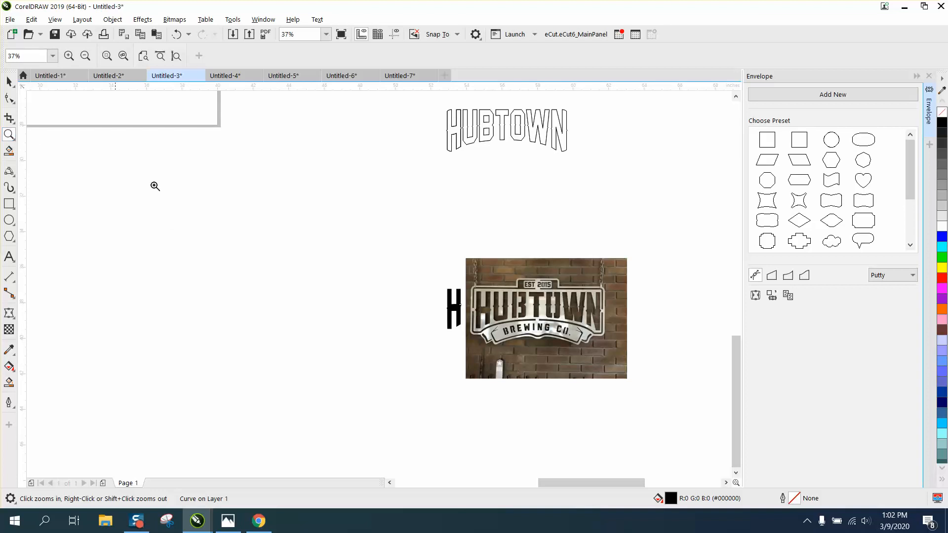
drag(444, 261, 565, 343)
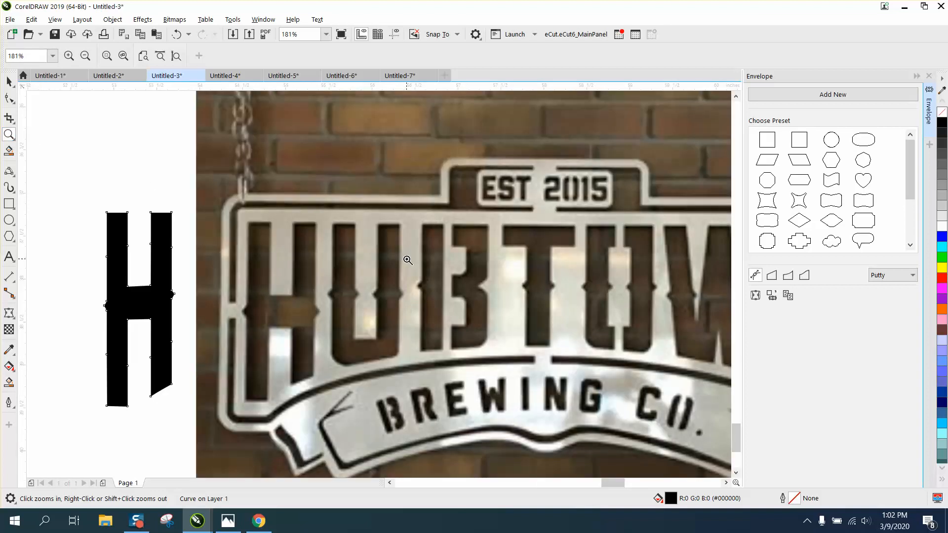
scroll(408, 261, down, 5)
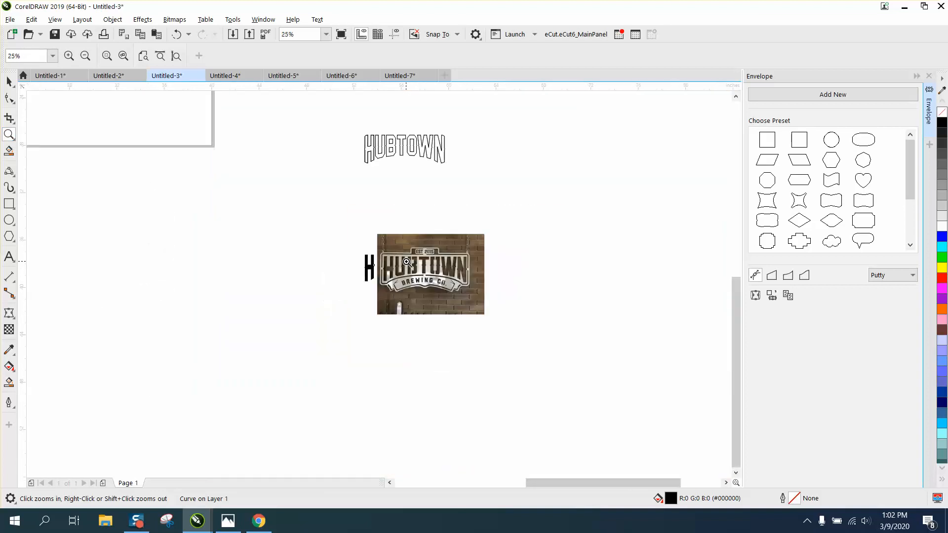
drag(433, 170, 434, 170)
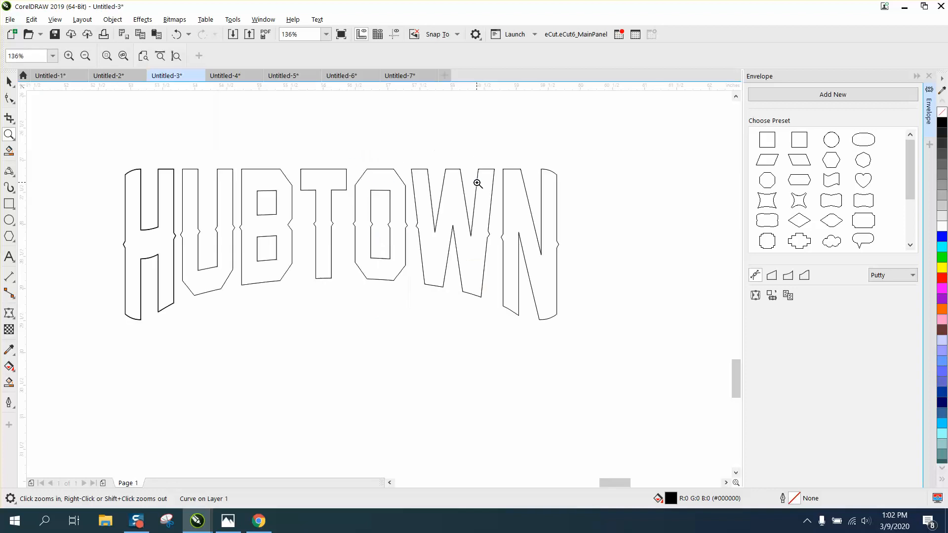